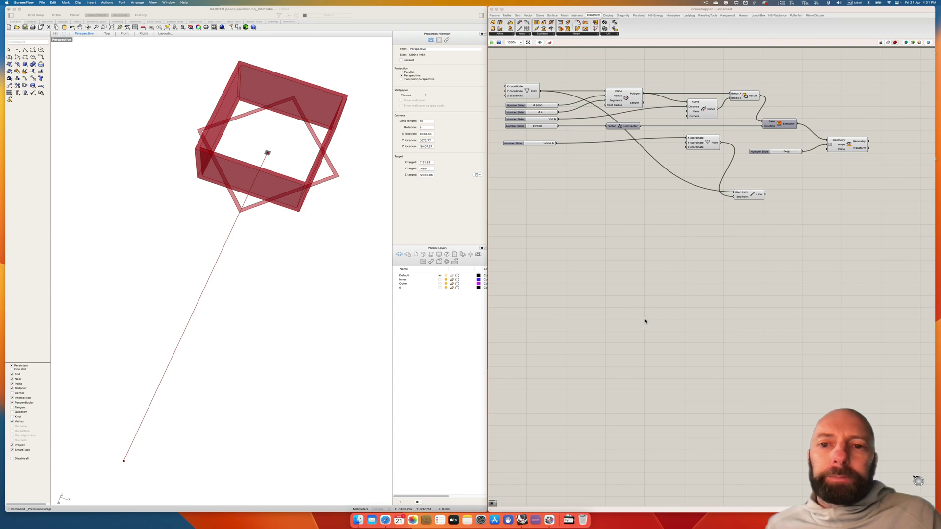
left_click(517, 220)
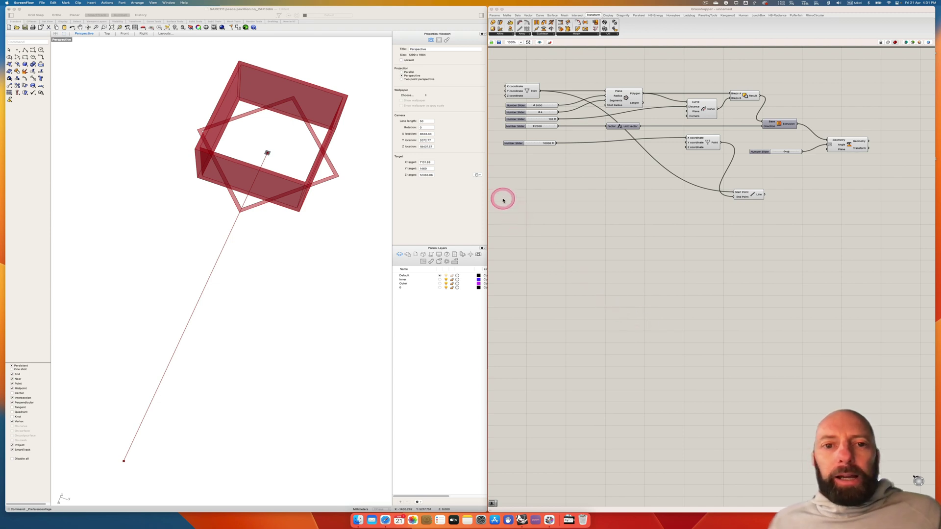
left_click(337, 169)
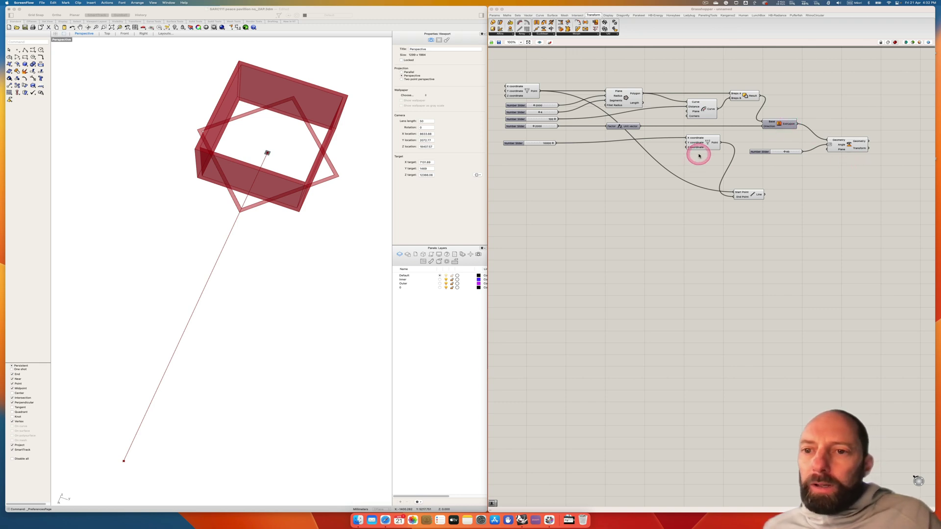
left_click(609, 164)
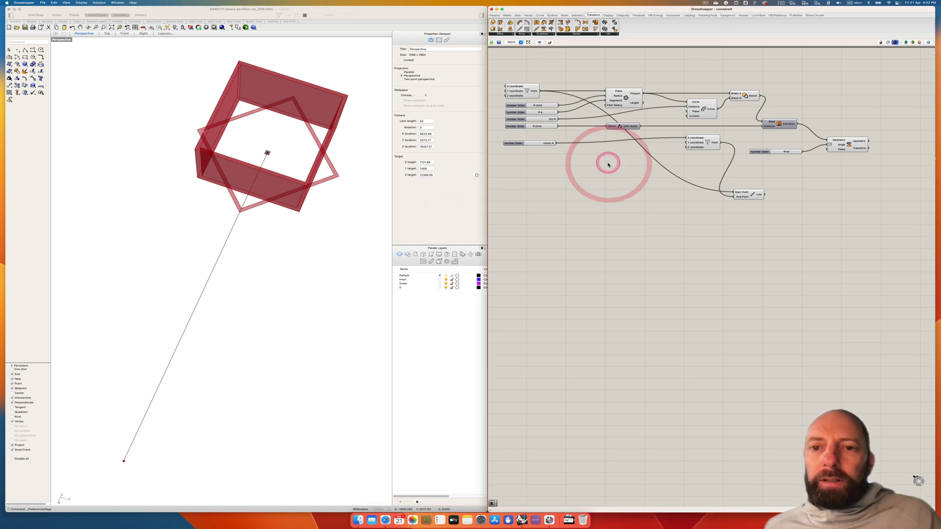
scroll(609, 186, "down", 1)
scroll(606, 191, "up", 1)
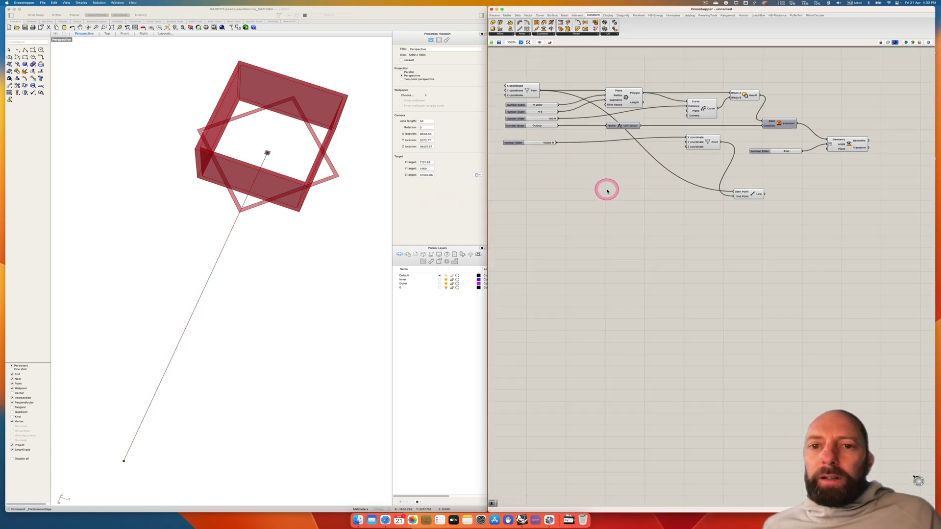
- Zoom the definition canvas to 150% and inspect the first Construct Point and the Polygon component
left_click(521, 42)
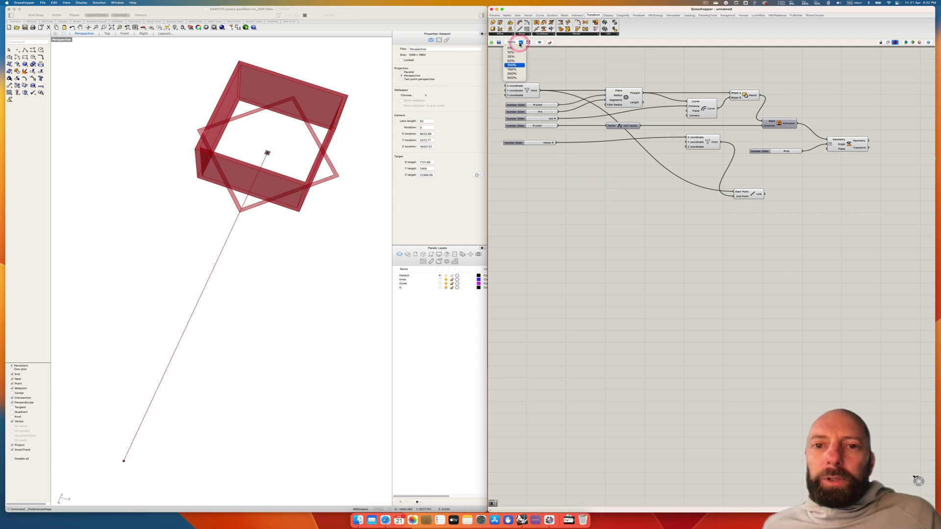
left_click(516, 64)
left_click(515, 71)
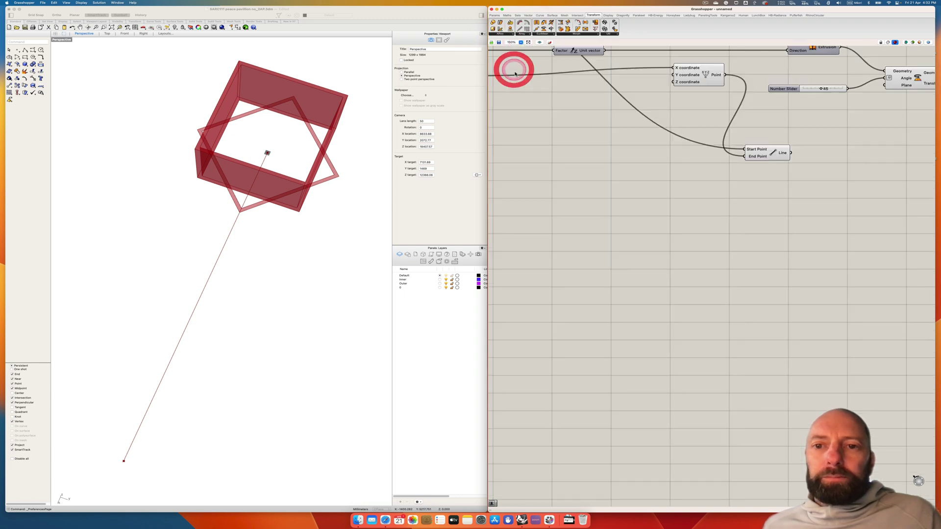
left_click(725, 291)
right_click_drag(647, 289, 631, 235)
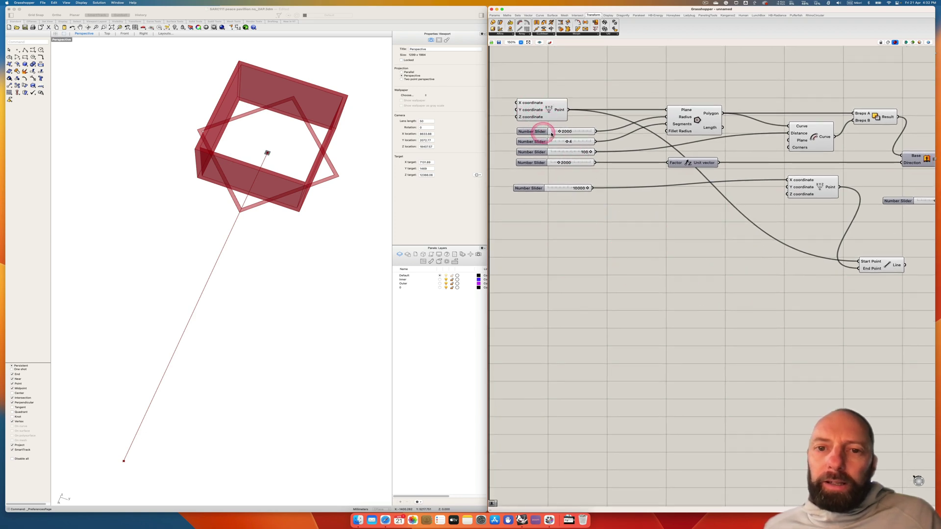
left_click(547, 108)
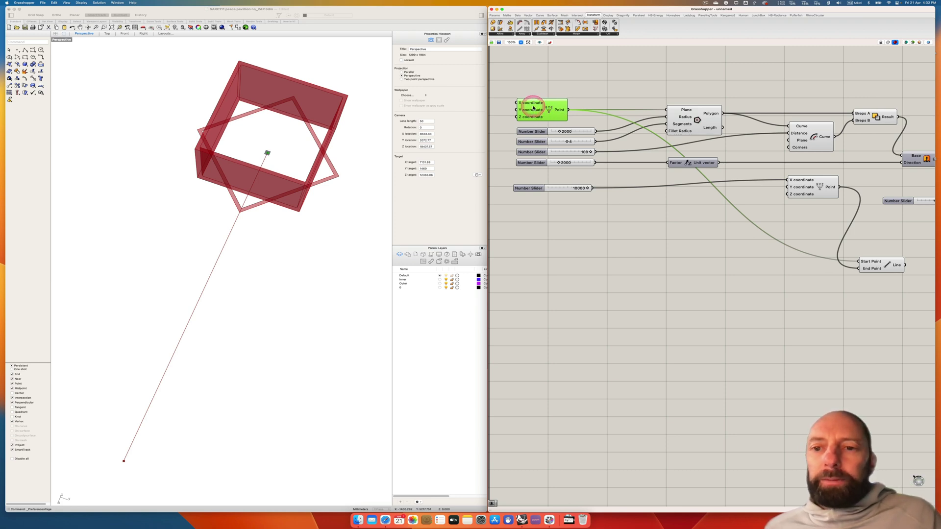
left_click_drag(533, 108, 697, 121)
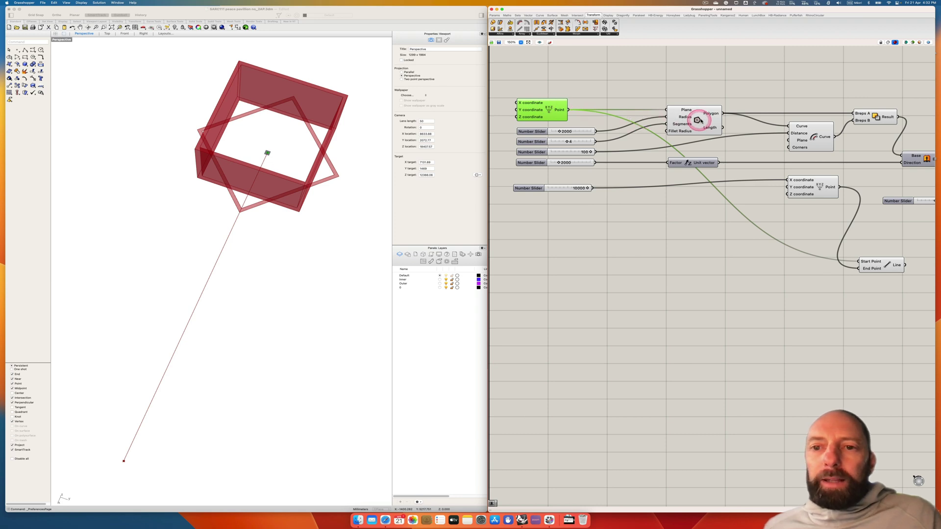
left_click(698, 121)
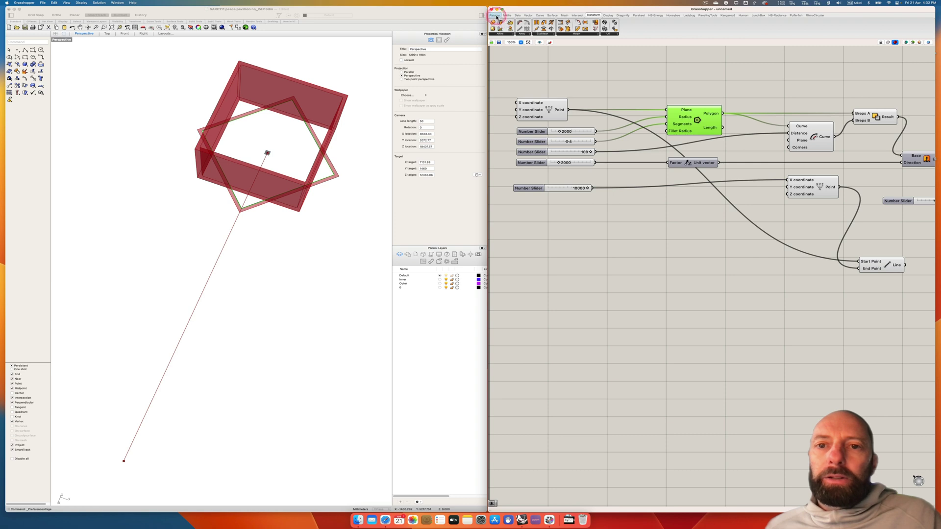
- Place the name-labelling component with the Exceptions input above Polygon, and align the 10000 slider under the other number sliders
left_click(496, 16)
left_click_drag(595, 22, 698, 67)
left_click(692, 70)
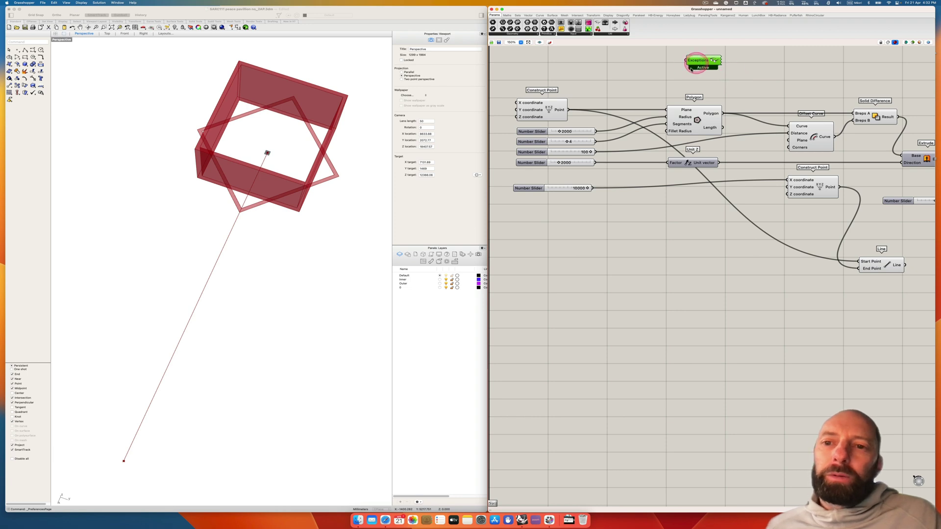
left_click_drag(711, 74, 712, 75)
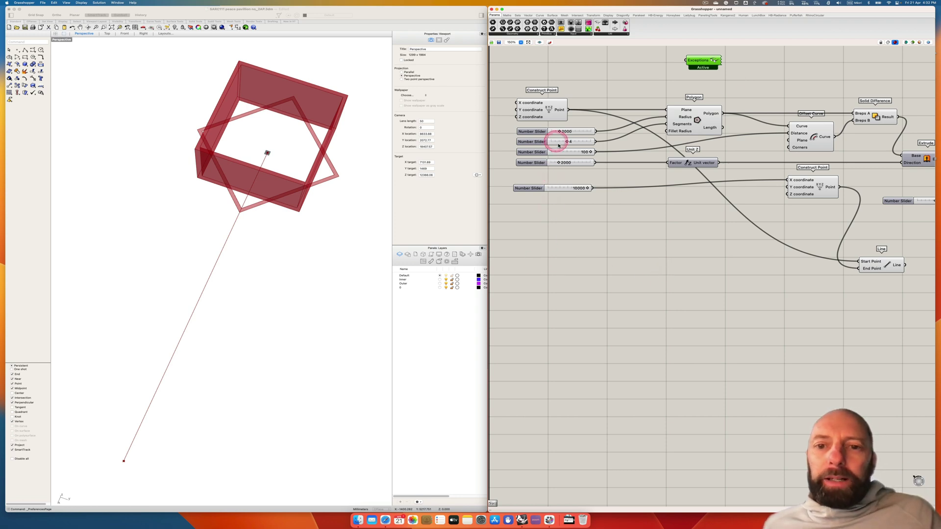
left_click_drag(532, 190, 534, 179)
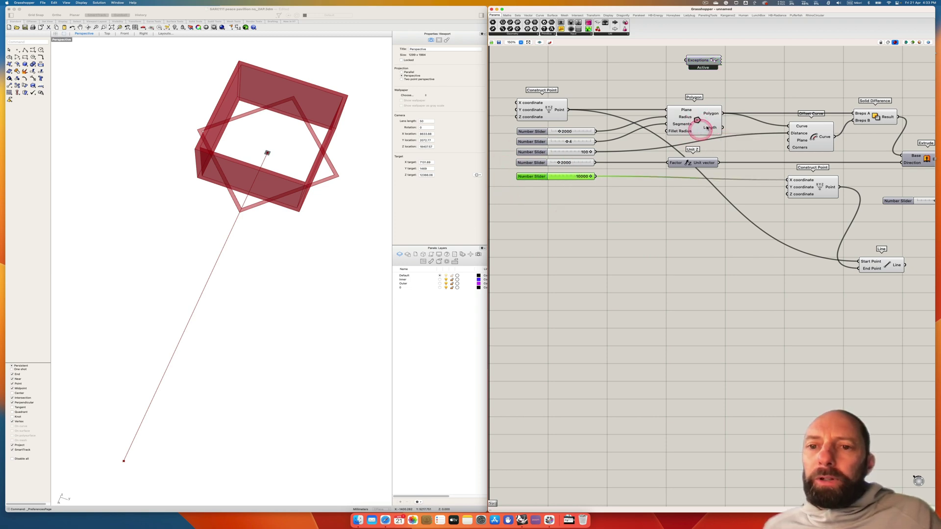
- Select the Polygon component and limit the Rhino preview to selected components only
left_click(706, 128)
left_click(269, 148)
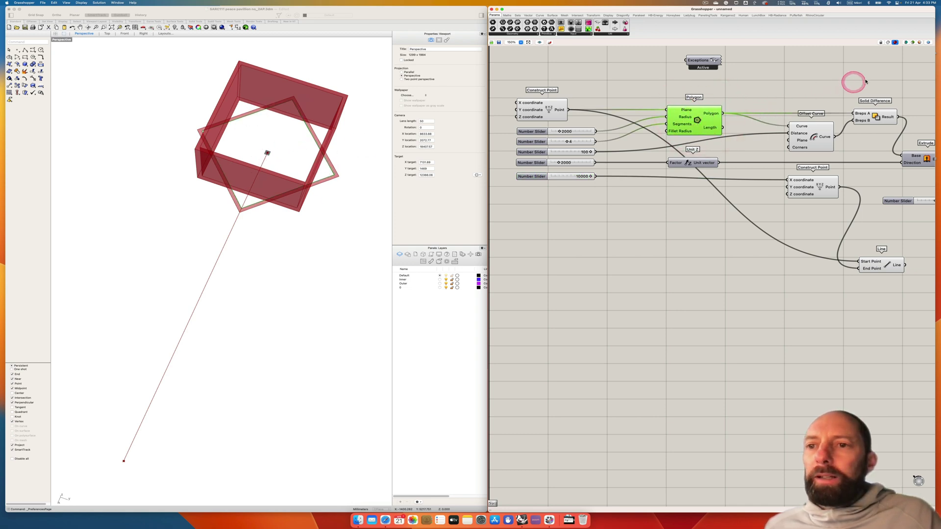
left_click(914, 43)
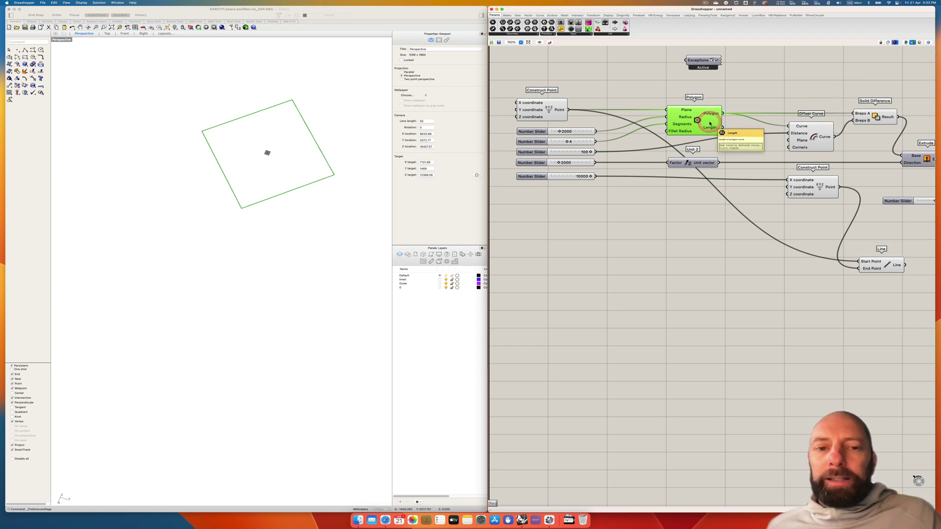
- Examine the geometry of the Polygon, Offset Curve, Solid Difference and Extrude components one after another
mouse_move(711, 124)
left_mouse_down()
mouse_move(697, 147)
mouse_move(773, 175)
mouse_move(661, 210)
left_mouse_up()
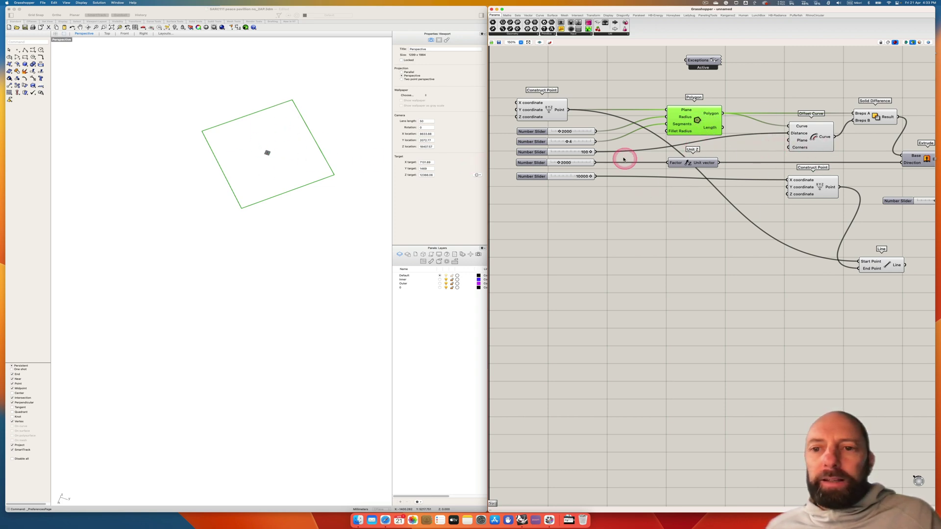
left_click(804, 144)
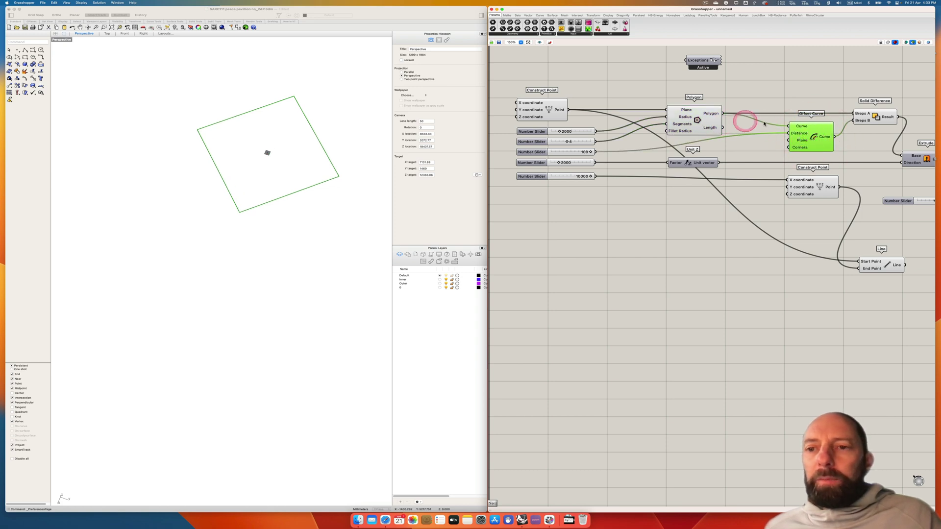
left_click(702, 123)
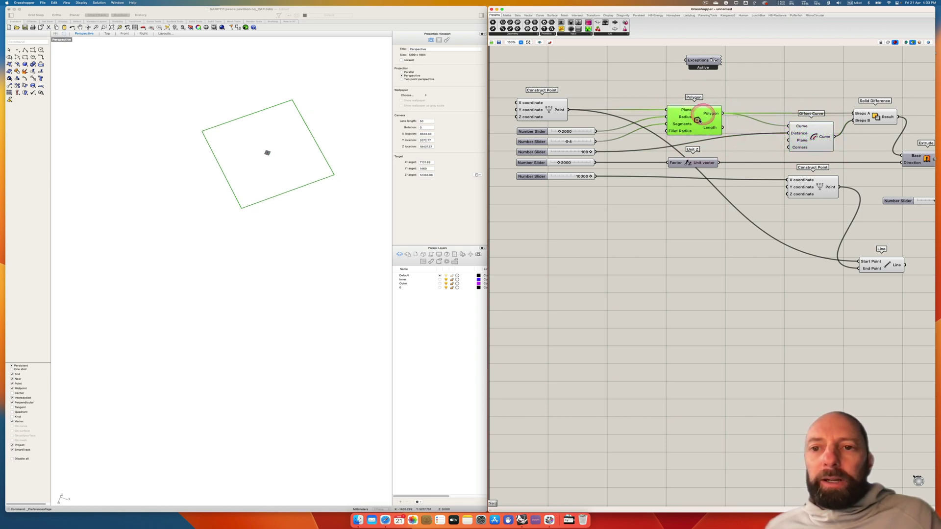
left_click(816, 138)
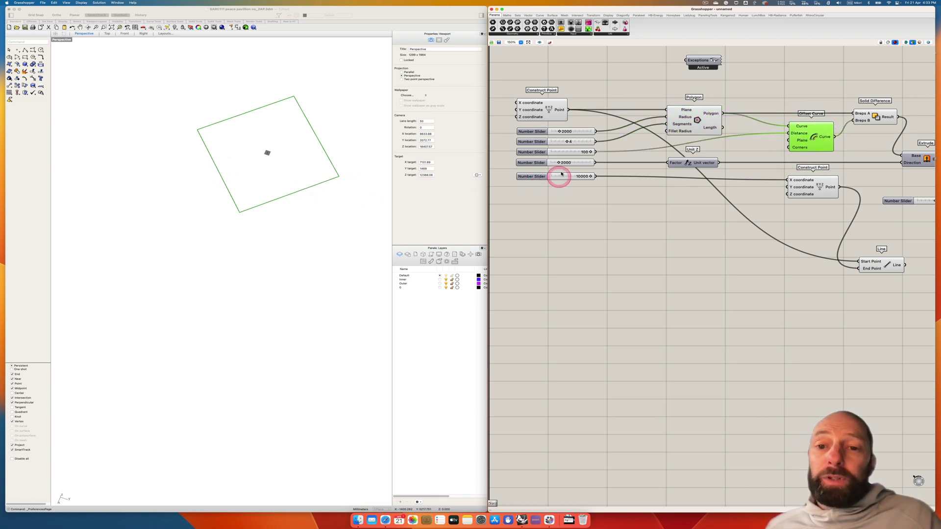
left_click_drag(567, 143, 567, 143)
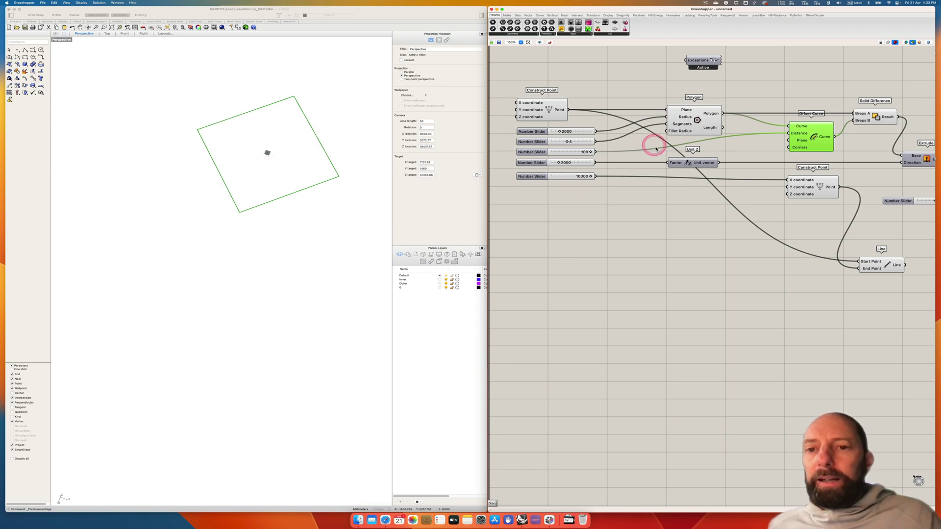
left_click(815, 141)
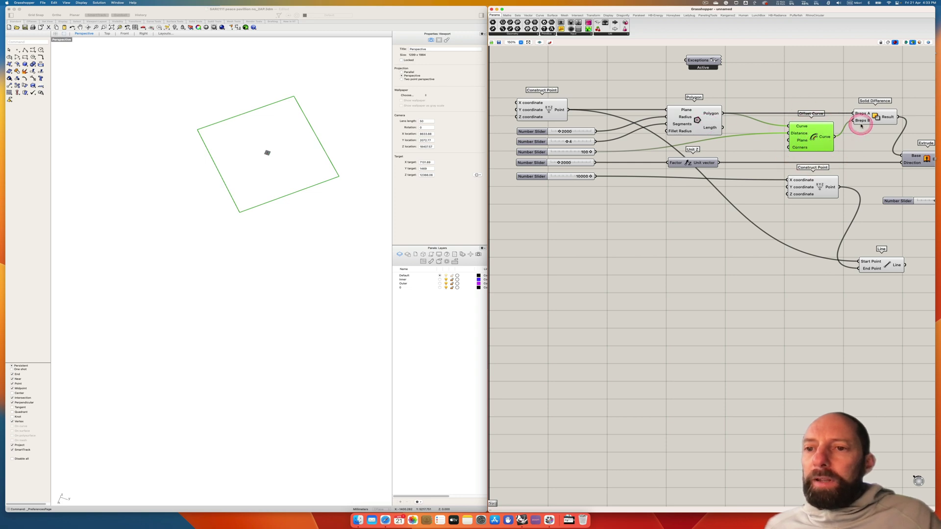
left_click(879, 118)
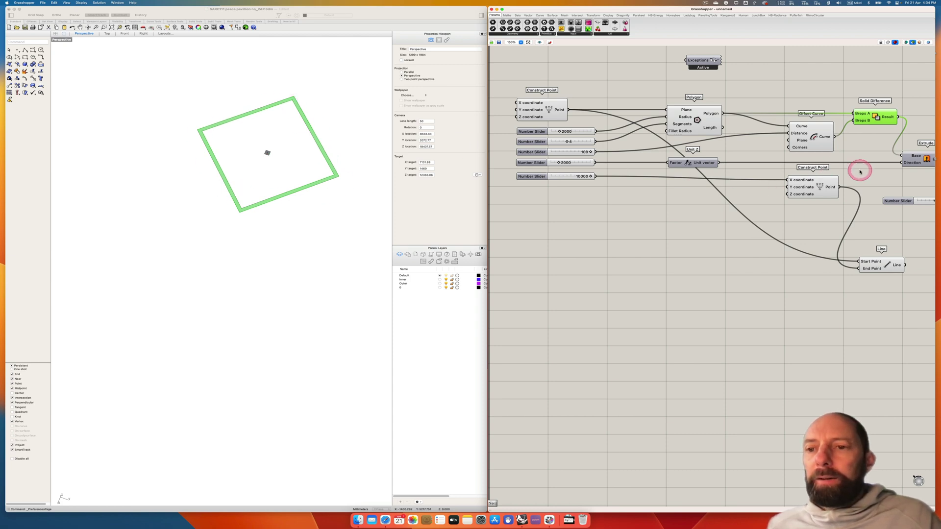
right_click_drag(858, 170, 751, 171)
left_click(837, 162)
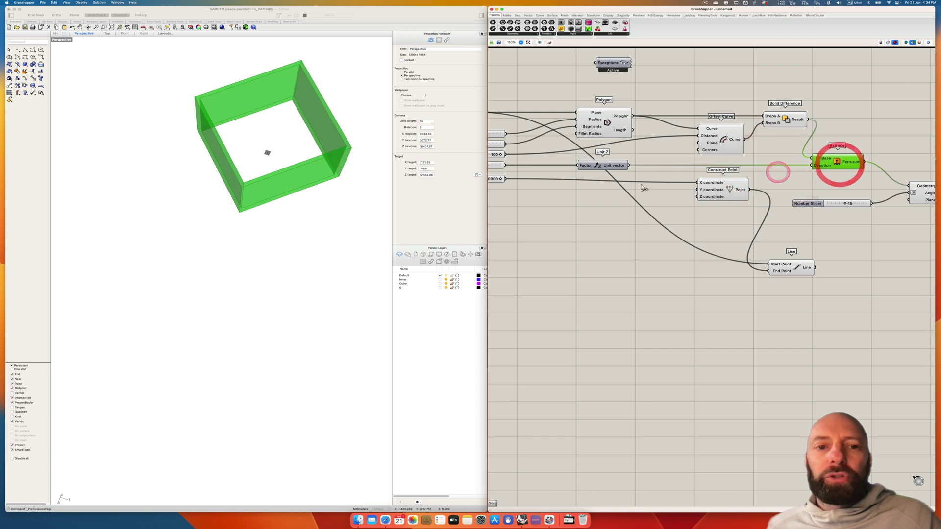
right_click_drag(325, 216, 329, 209)
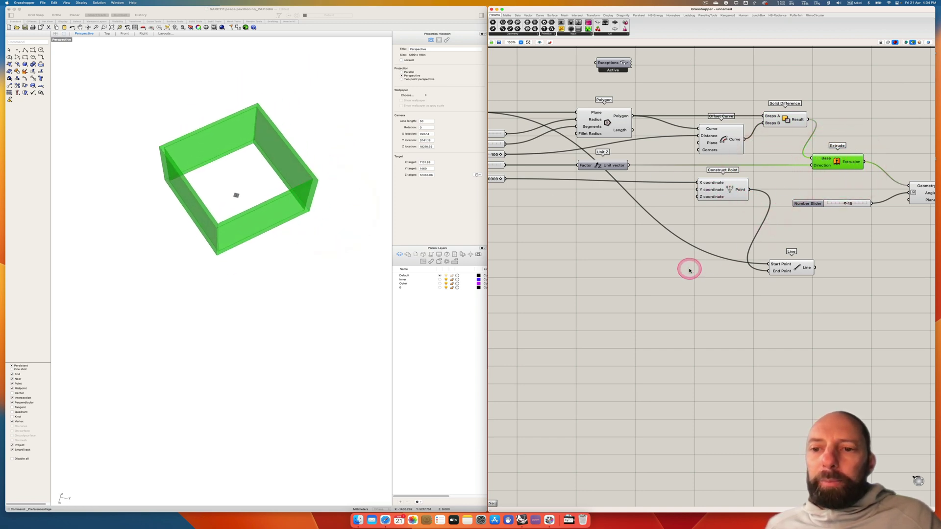
- Switch Rhino to the four-viewport layout and centre the extruded frame in the Top view
right_click_drag(689, 268, 687, 237)
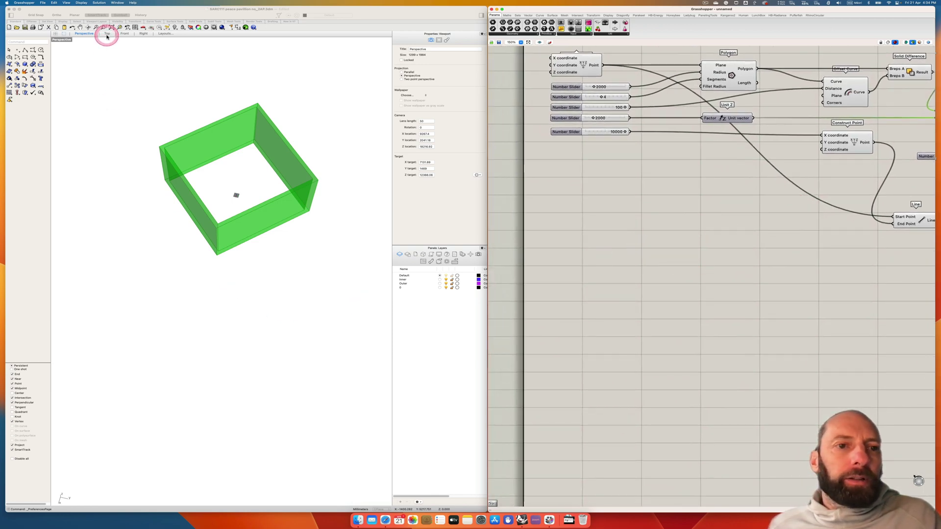
left_click(55, 33)
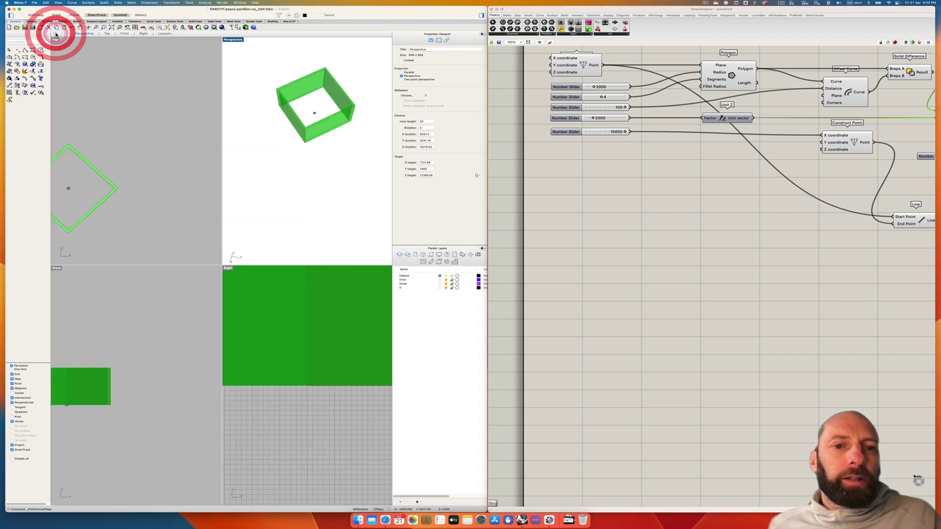
right_click_drag(113, 209, 162, 206)
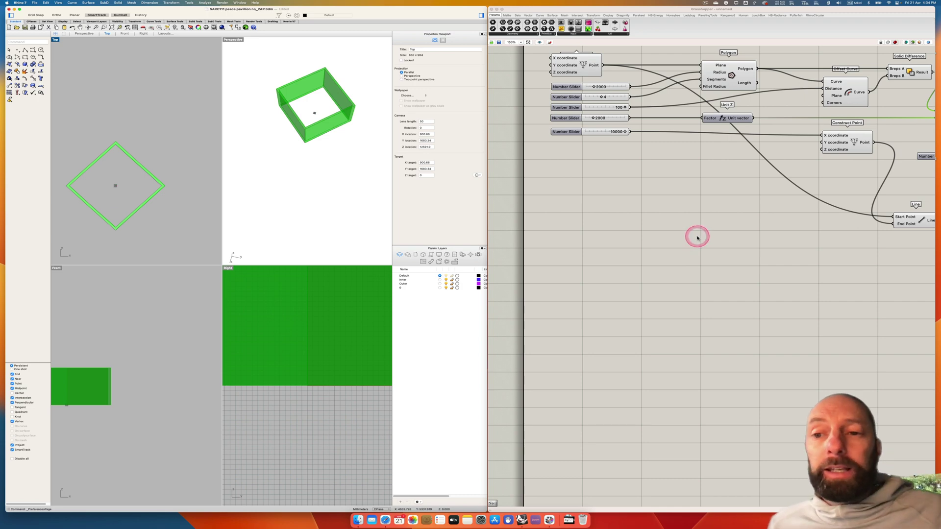
- Add a second Rotate component from the Euclidean transforms and place it directly below the existing Rotate
right_click_drag(711, 234, 582, 261)
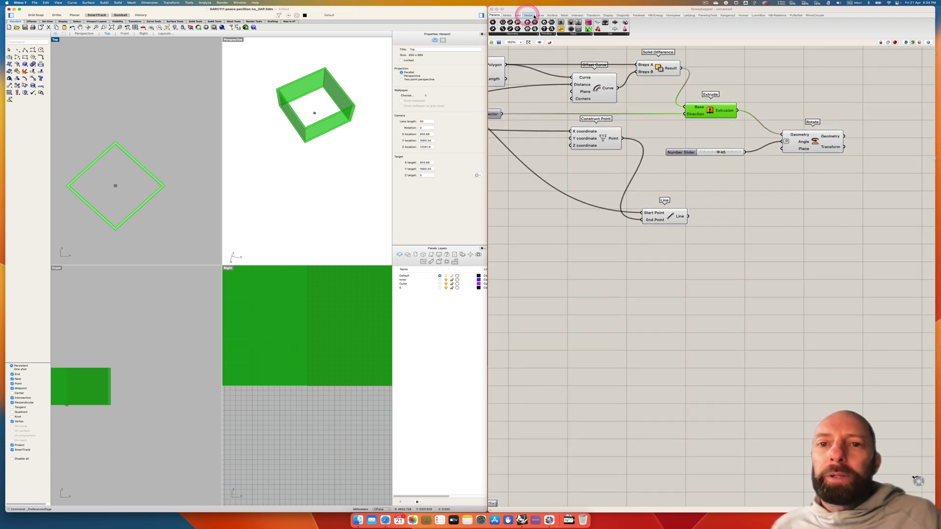
left_click(593, 17)
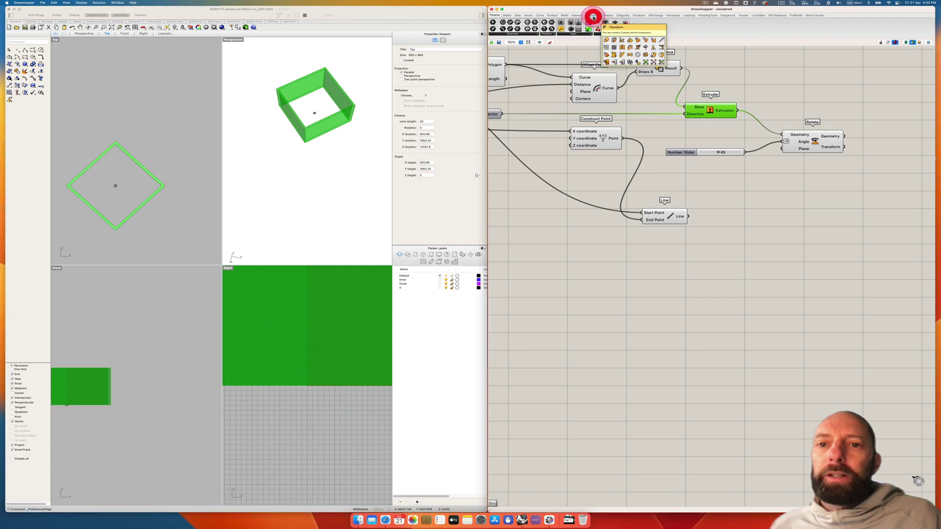
left_click(594, 18)
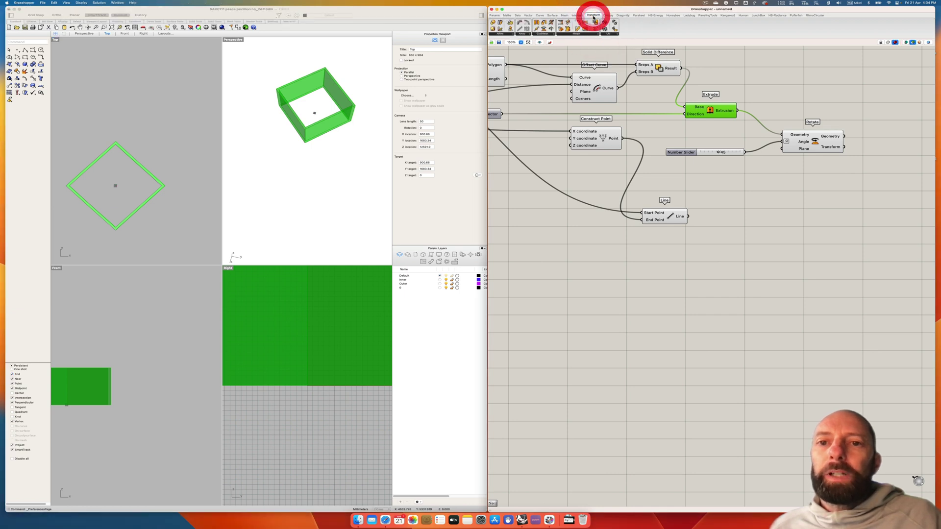
left_click(552, 34)
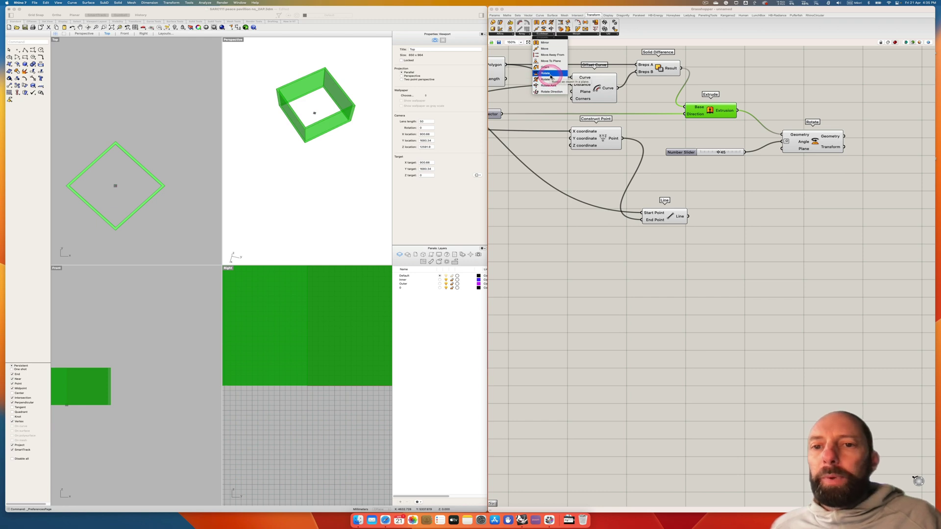
left_click(550, 75)
left_click(811, 198)
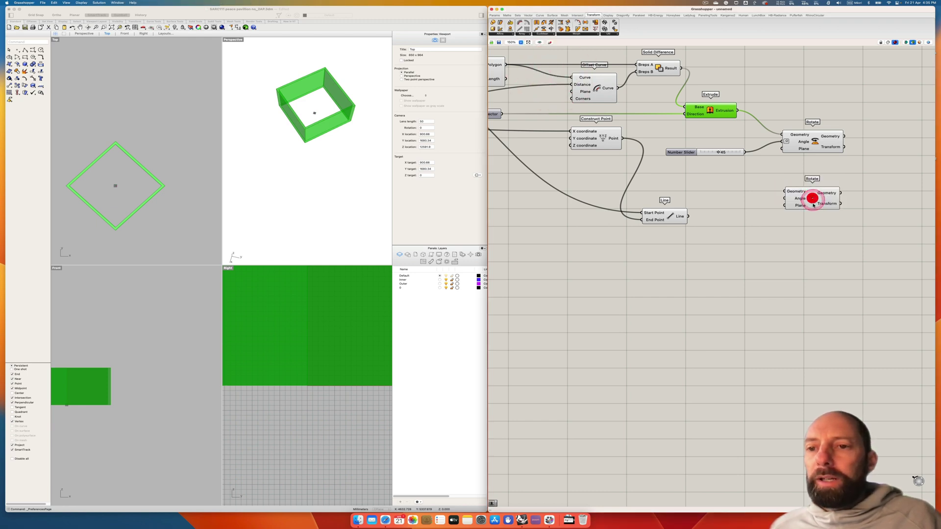
left_click_drag(813, 201, 820, 201)
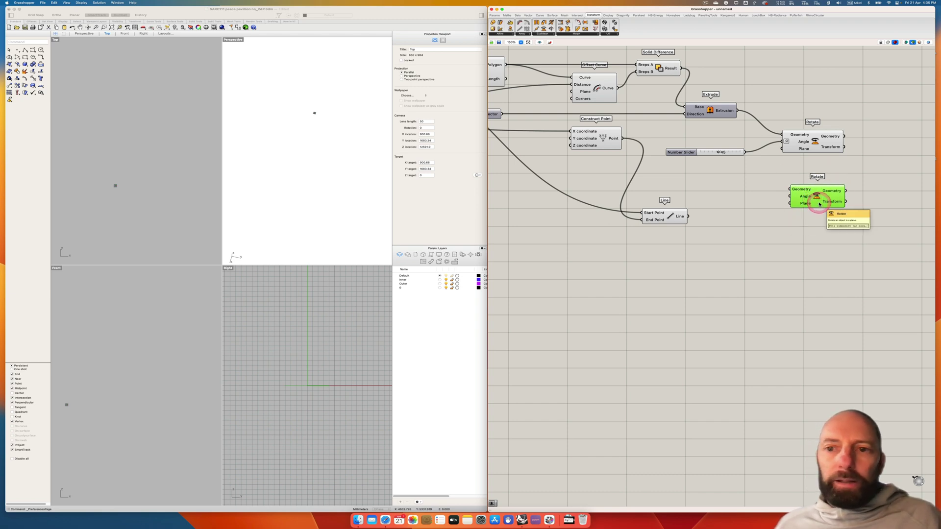
- Turn off the selected-only preview so all components' geometry is drawn in Rhino
left_click(812, 155)
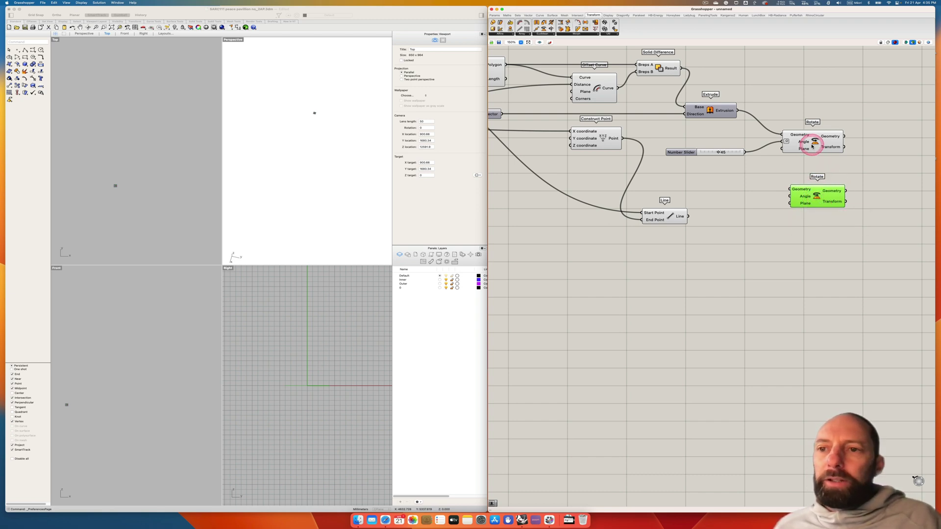
left_click(913, 43)
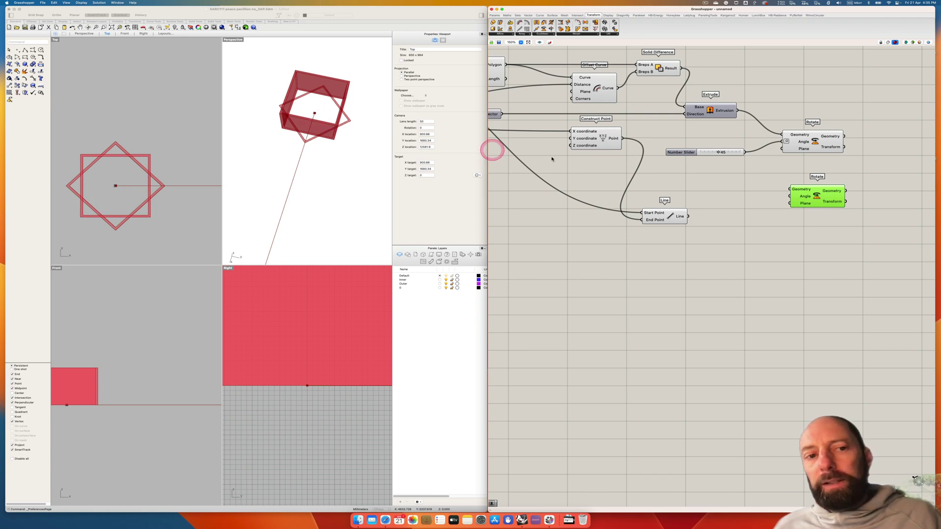
- Turn on the Extrude component's preview to compare the original frame with the rotated one
left_click(812, 141)
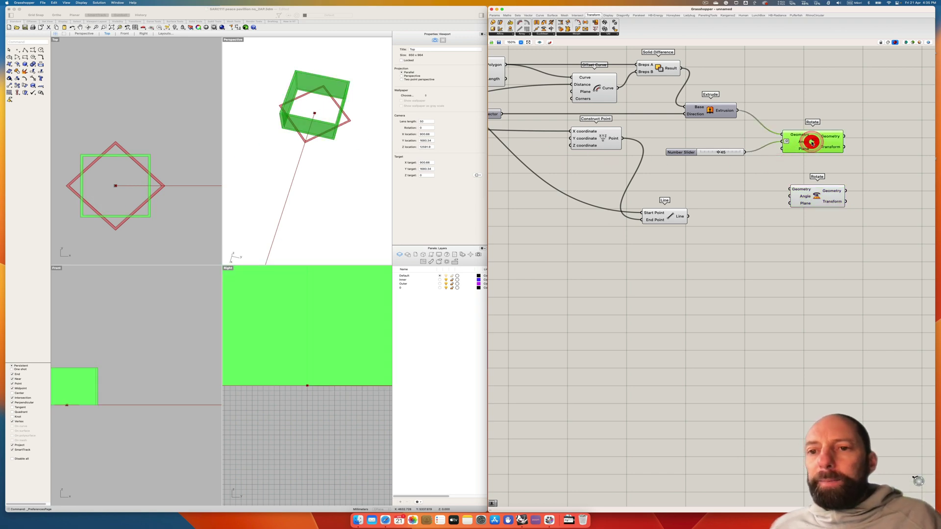
left_click(710, 110)
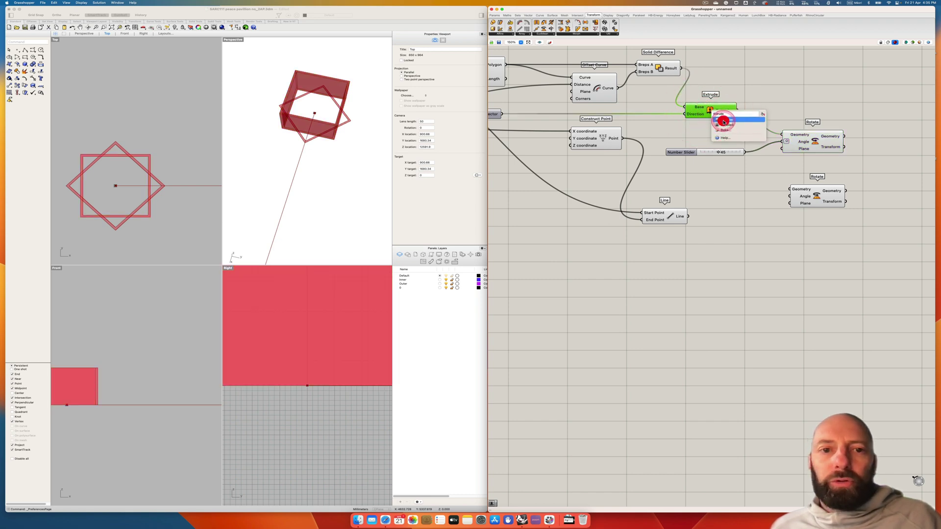
left_click(374, 114)
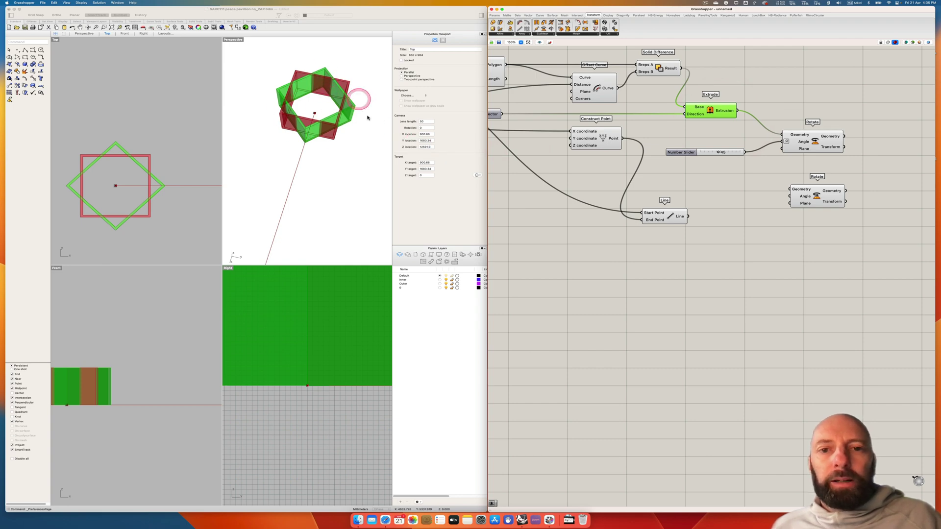
- Examine the first Rotate component and the options of its Angle input, including the Degrees setting
left_click(808, 141)
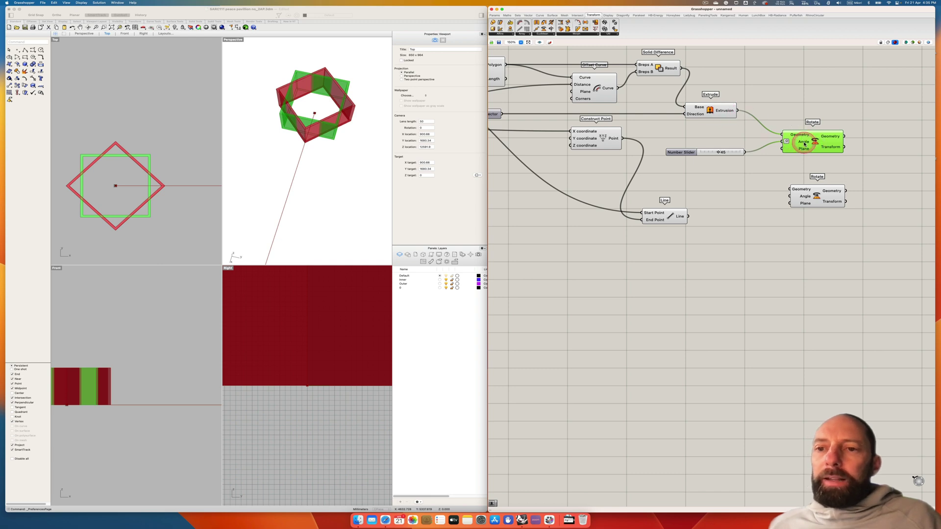
left_click_drag(804, 144, 743, 152)
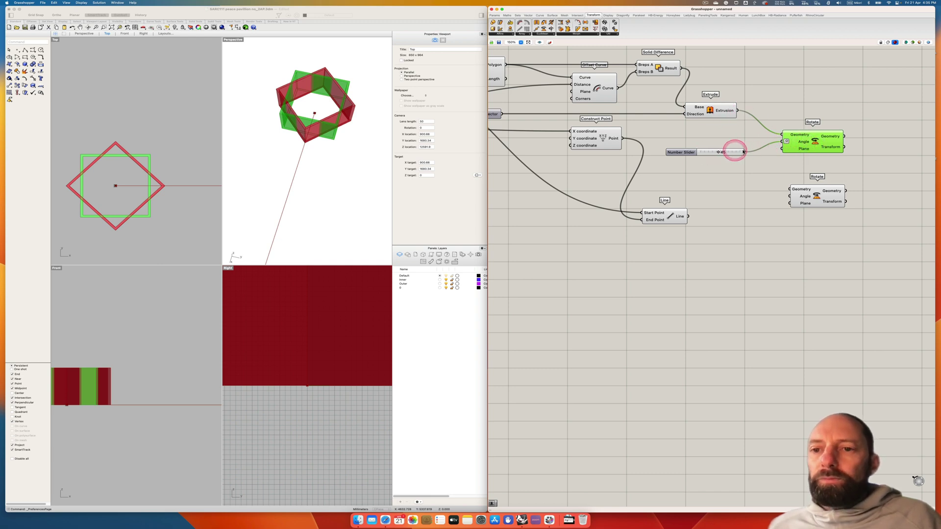
left_click(800, 143)
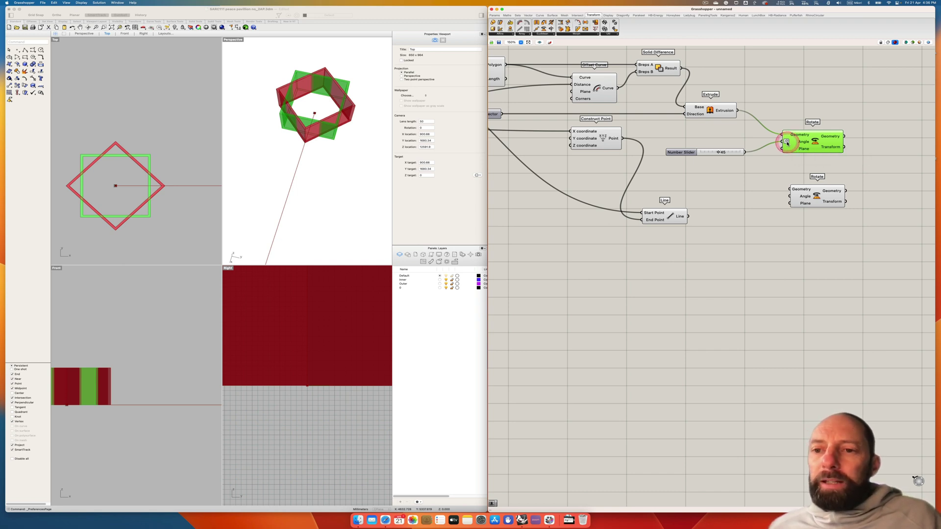
right_click(787, 142)
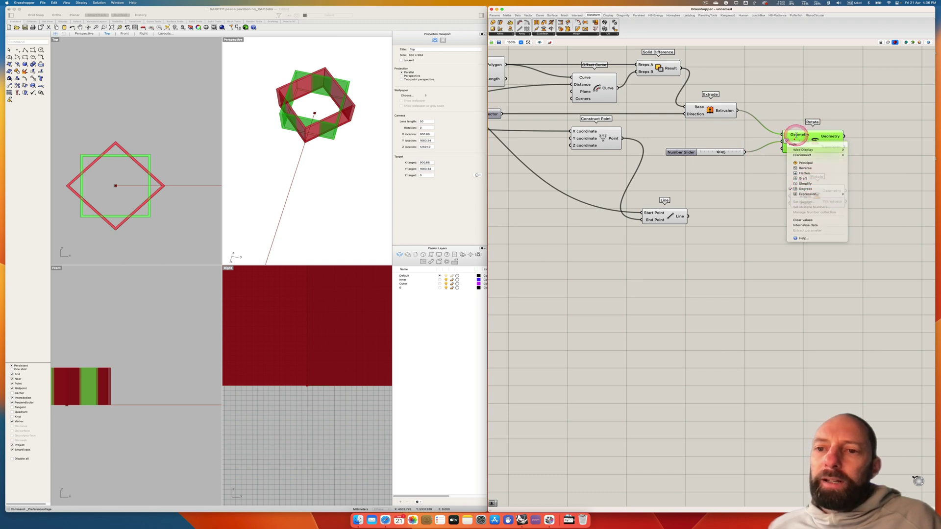
left_click(793, 139)
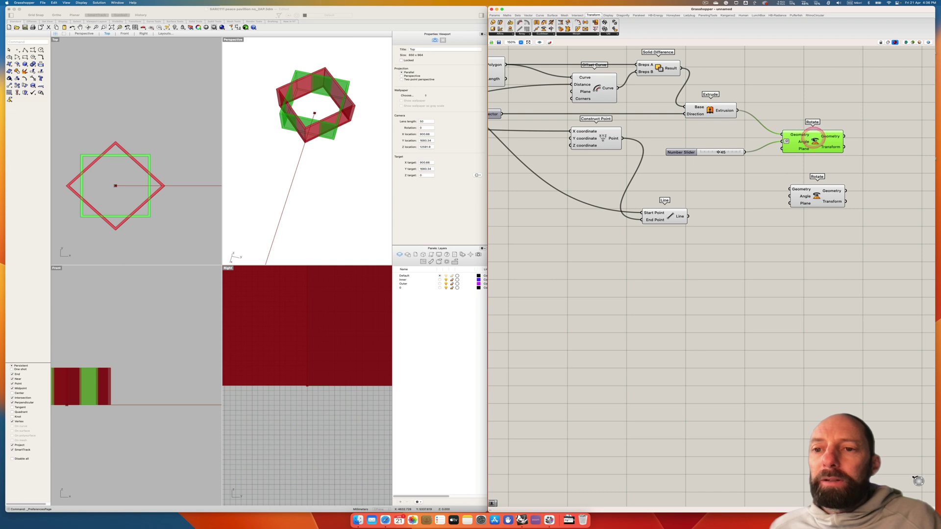
right_click(814, 142)
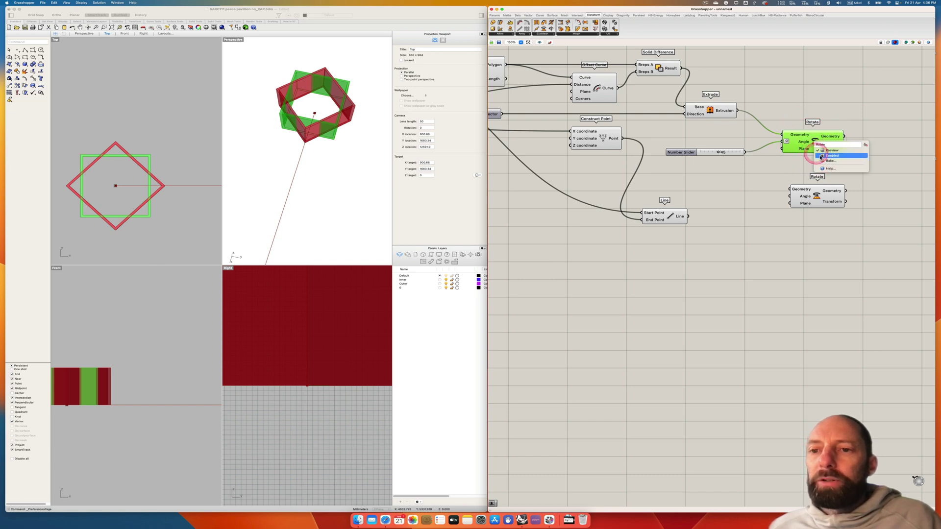
left_click(813, 136)
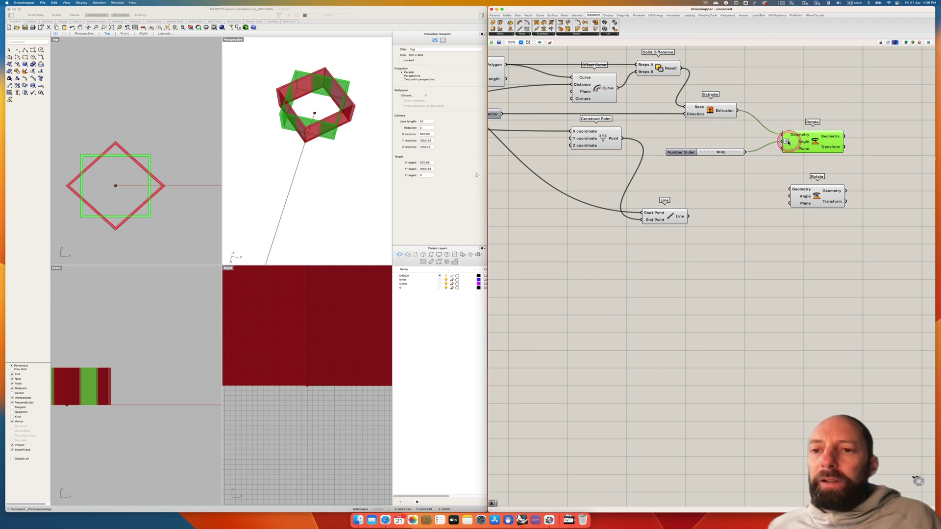
right_click(788, 141)
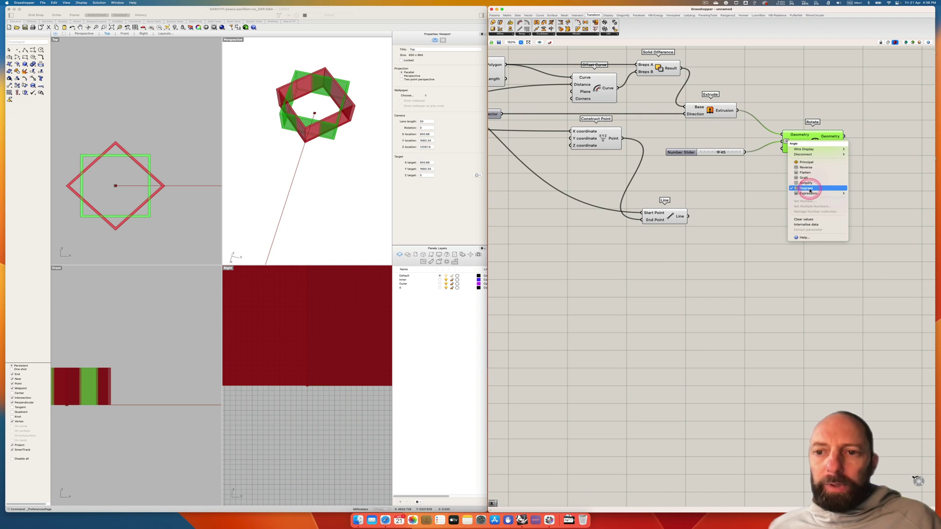
- Try a rotation angle of about 35 on the number slider feeding the first Rotate, and undo it
left_click(729, 155)
left_click_drag(729, 155, 721, 155)
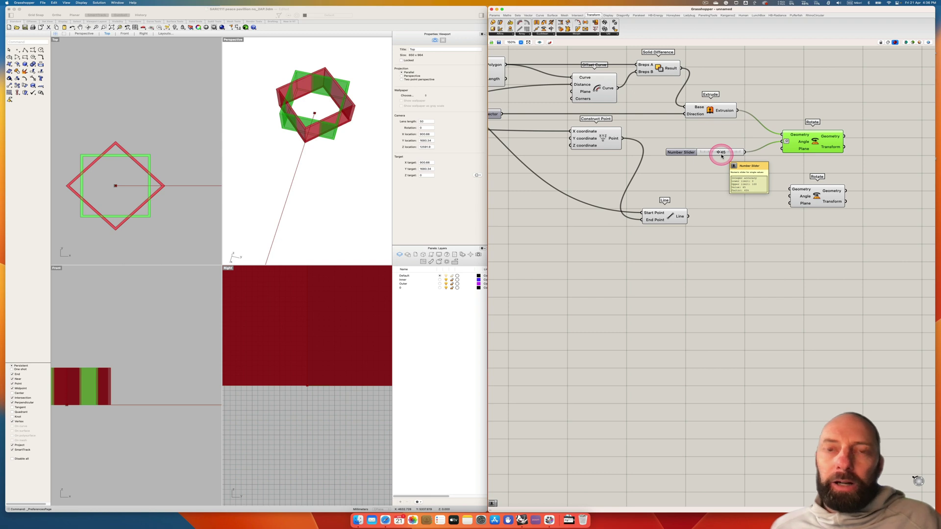
left_click(721, 155)
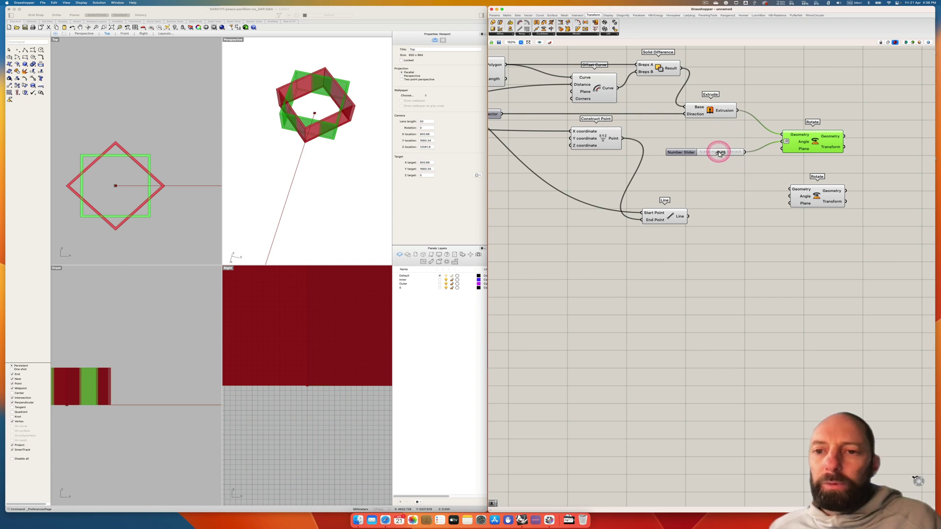
mouse_move(719, 153)
left_mouse_down()
mouse_move(702, 153)
mouse_move(732, 153)
mouse_move(715, 156)
left_mouse_up()
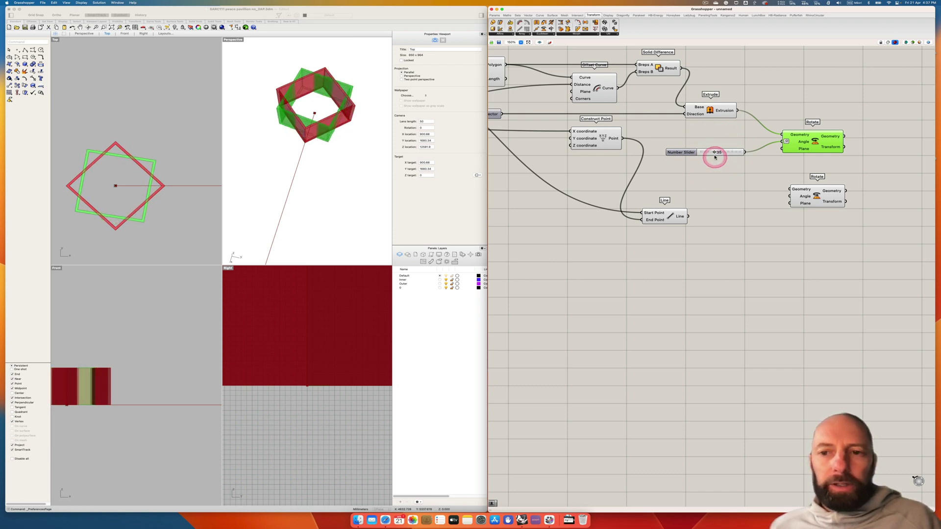
key("super+z")
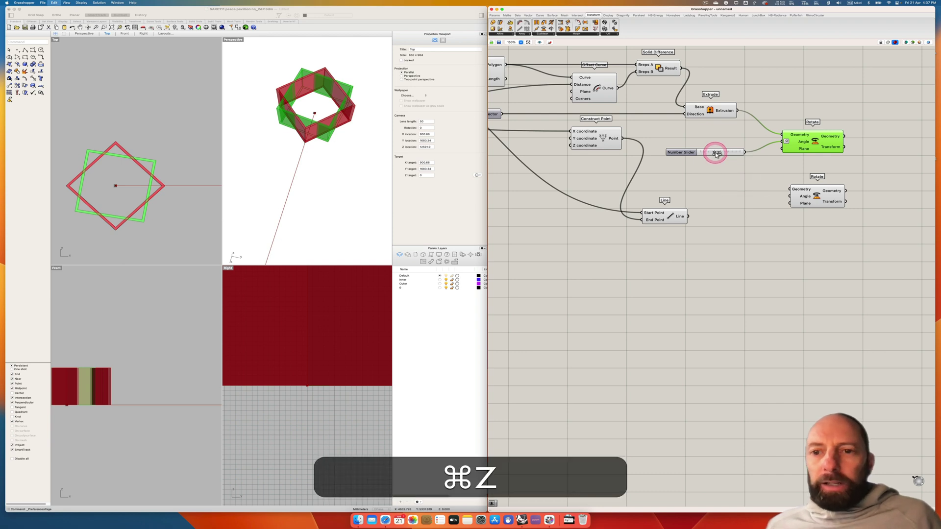
- Turn off the previews of the Extrude and Solid Difference components
right_click(709, 111)
left_click(732, 127)
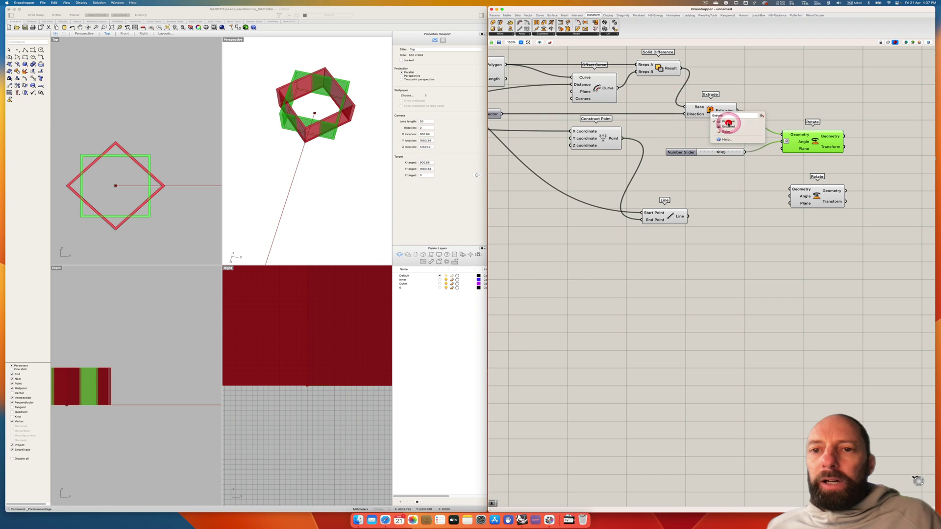
left_click(649, 75)
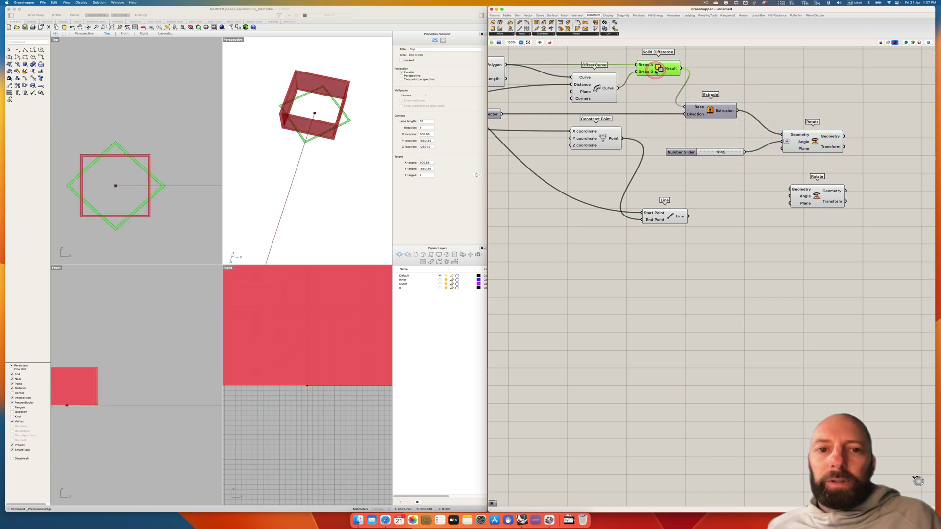
right_click(655, 70)
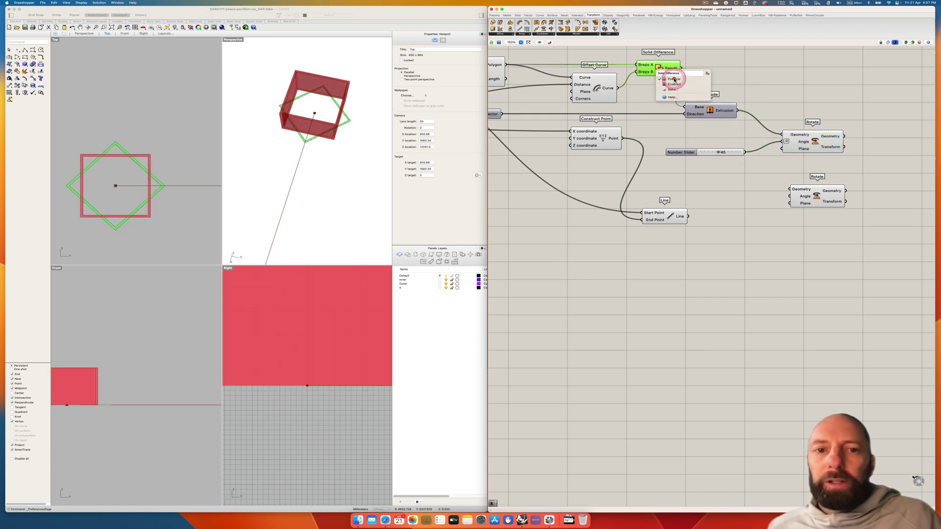
left_click(671, 78)
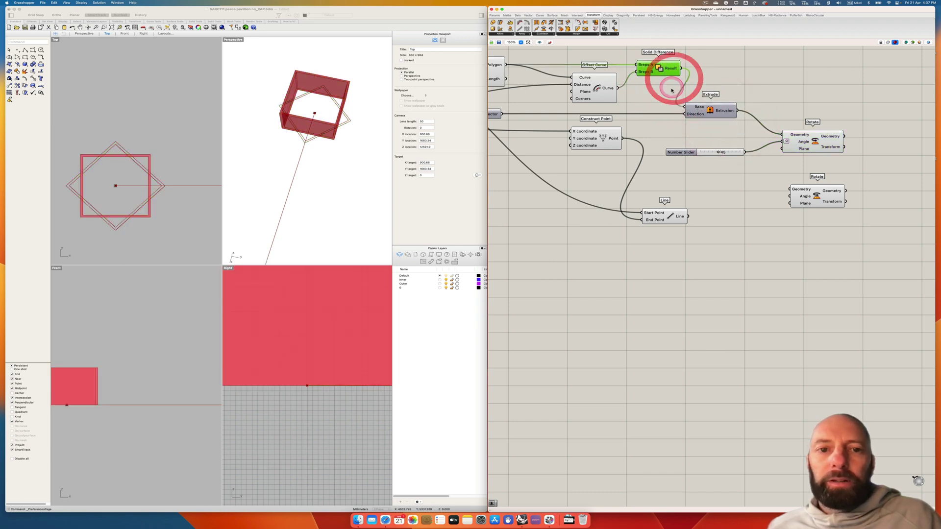
- Turn off the previews of the Offset Curve and Polygon components
right_click(599, 90)
left_click(611, 99)
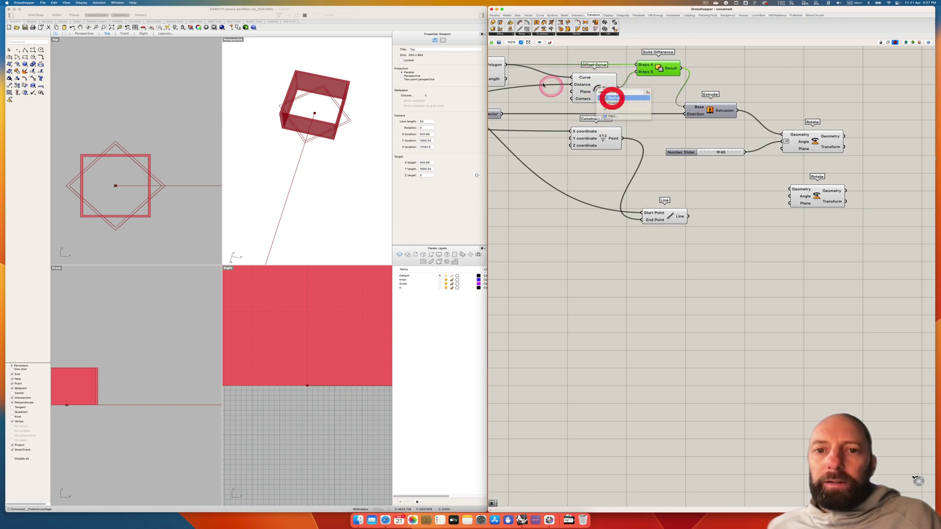
scroll(521, 77, "left", 3)
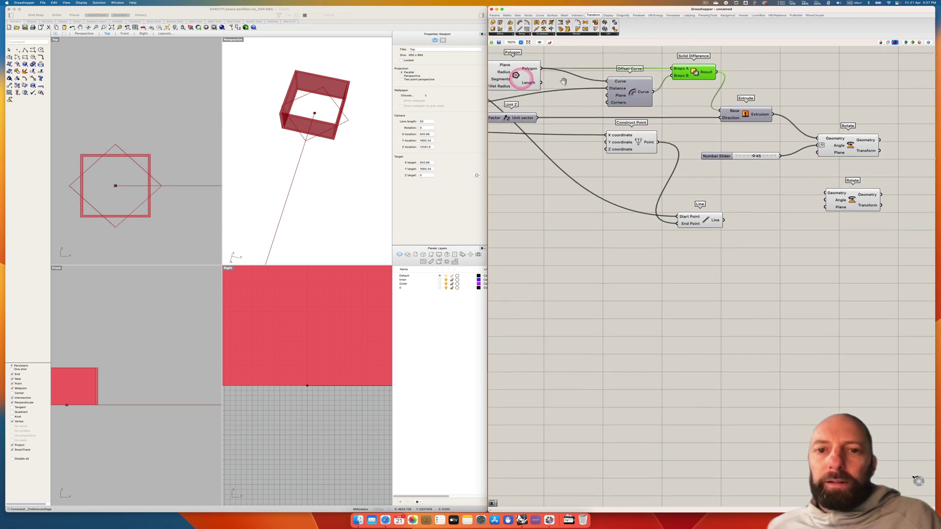
right_click(530, 78)
left_click(541, 86)
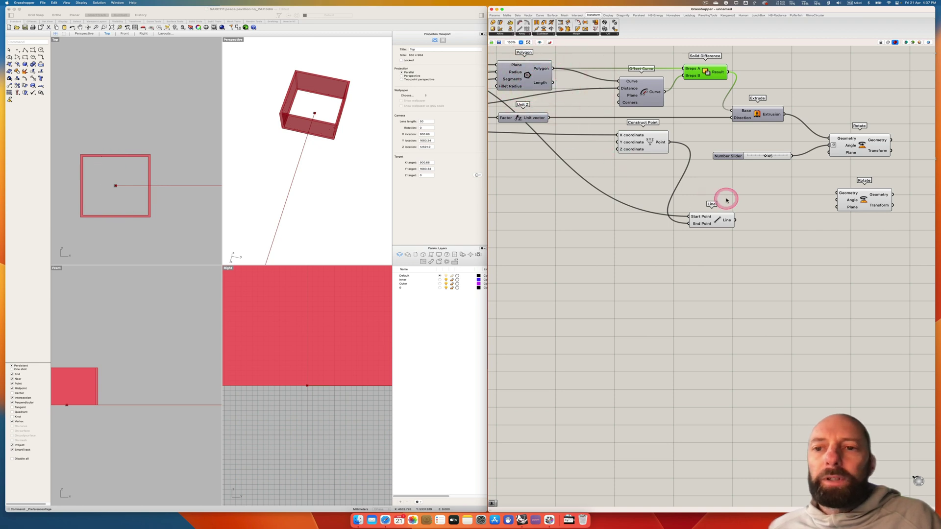
- Examine the first Rotate component's geometry in Rhino and its Angle and Plane inputs
scroll(745, 202, "right", 5)
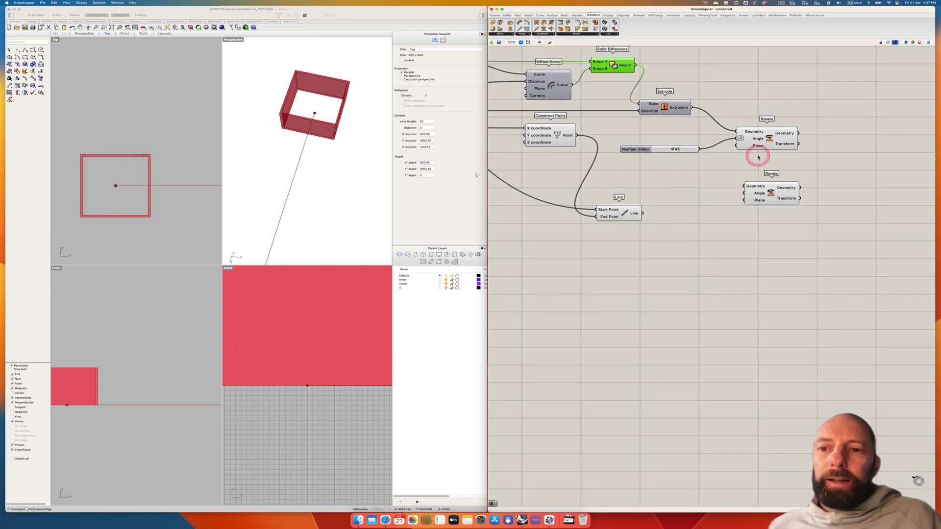
left_click(711, 187)
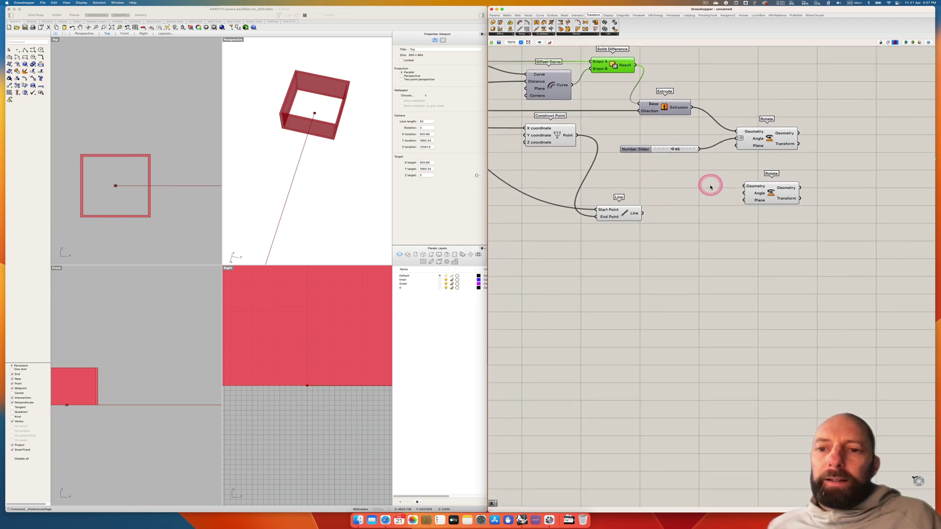
left_click(768, 141)
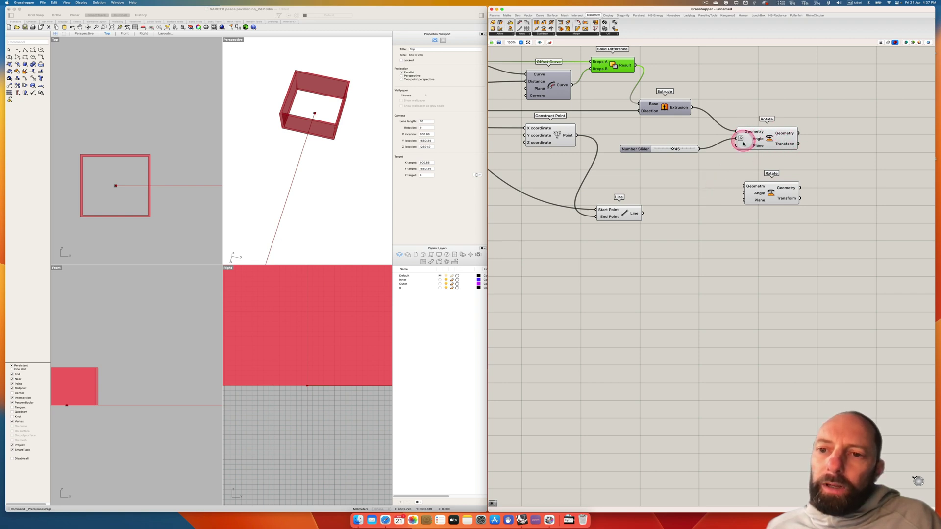
left_click(767, 138)
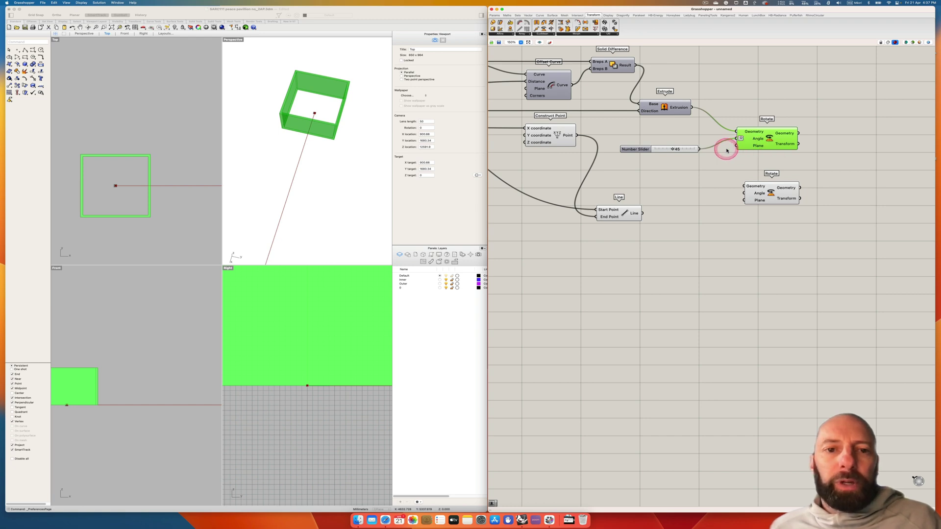
left_click_drag(729, 149, 756, 150)
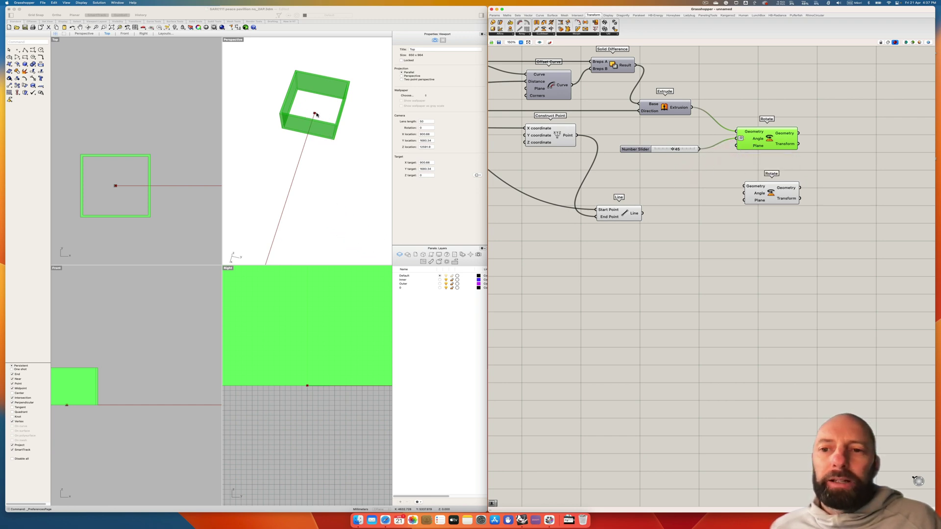
- Select Construct Point and maximise Rhino's Top view to show the frame together with the point at the line's far end
right_click_drag(642, 263, 725, 317)
left_click(647, 209)
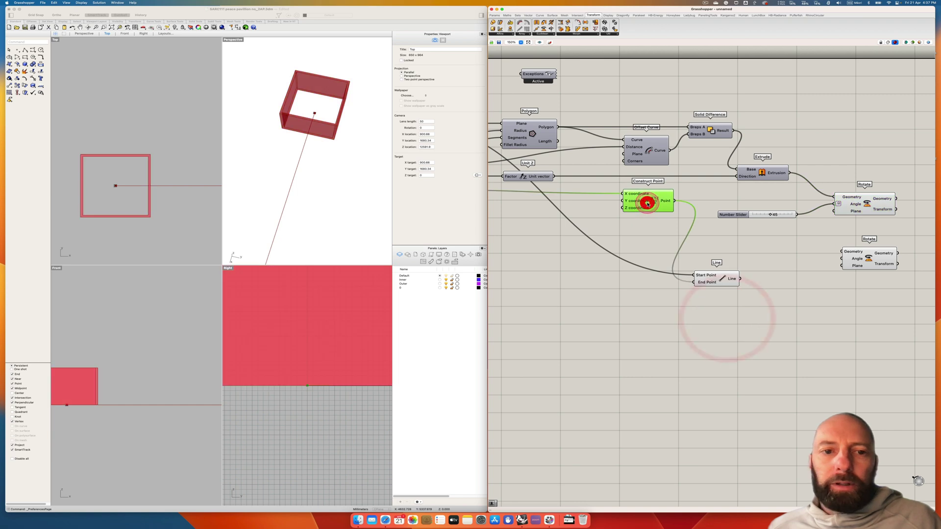
left_click(333, 215)
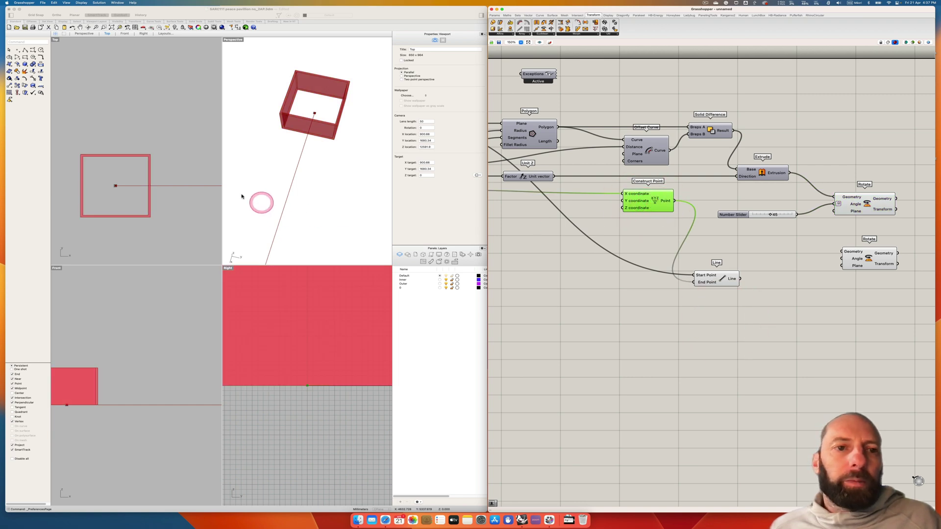
left_click(56, 41)
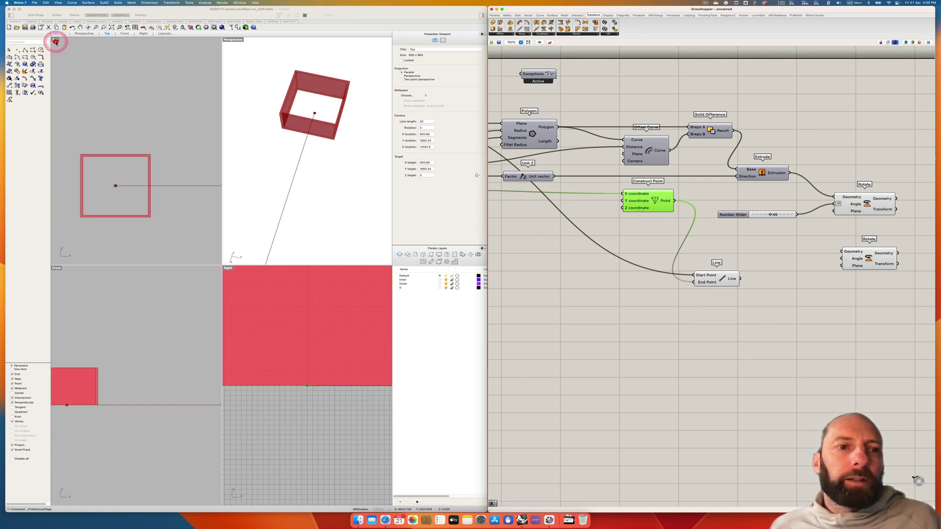
double_click(56, 41)
scroll(157, 206, "down", 6)
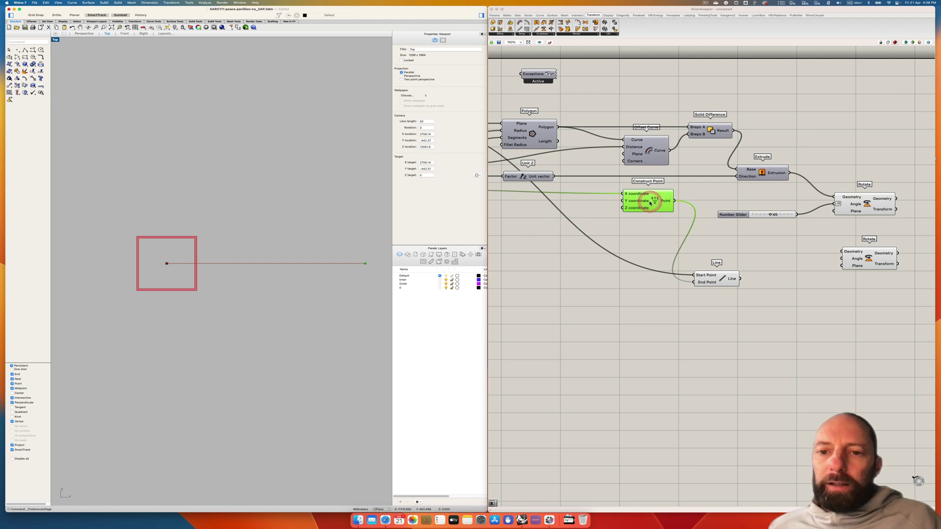
- Connect Construct Point's Point output to the Plane input of the first Rotate component
left_click(677, 202)
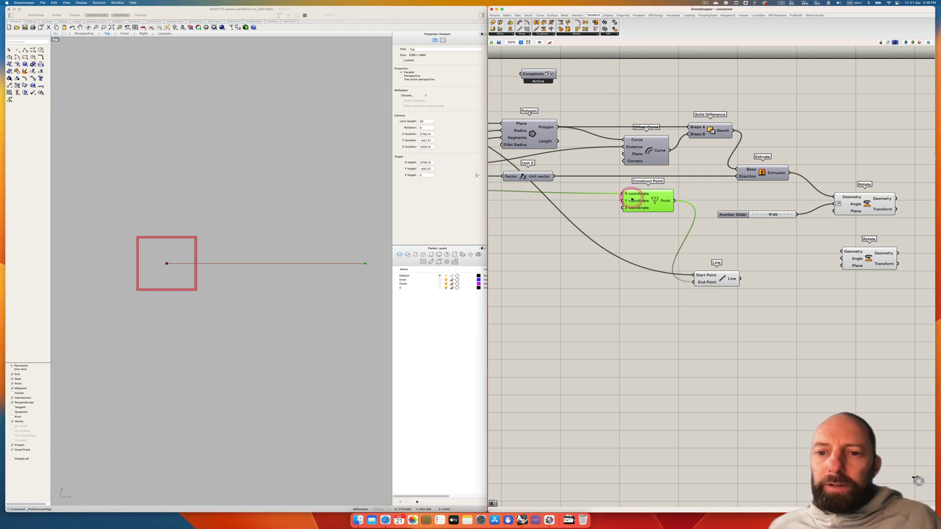
left_click_drag(678, 203, 834, 210)
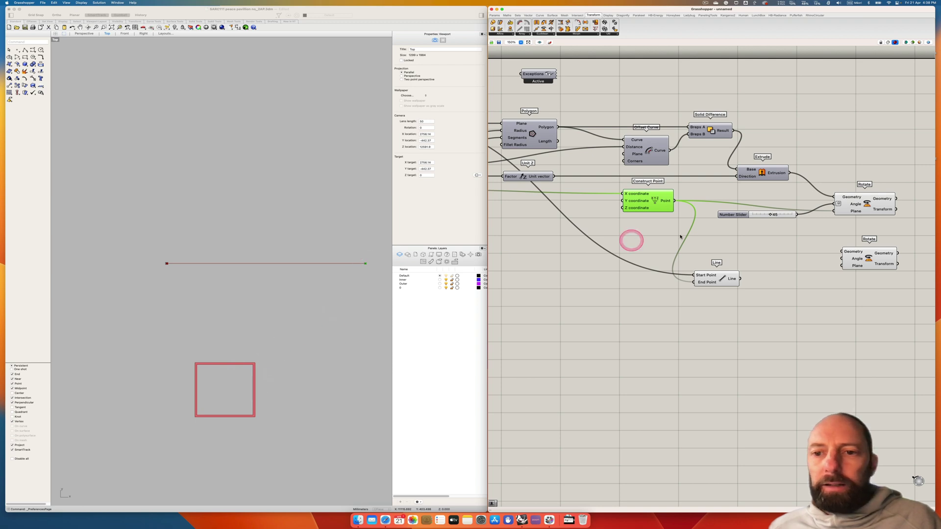
- Try an angle of 0 on the first Rotate's number slider, undo it, and inspect the frame in the Top view
mouse_move(771, 216)
left_mouse_down()
mouse_move(782, 215)
mouse_move(747, 215)
mouse_move(791, 218)
mouse_move(756, 219)
left_mouse_up()
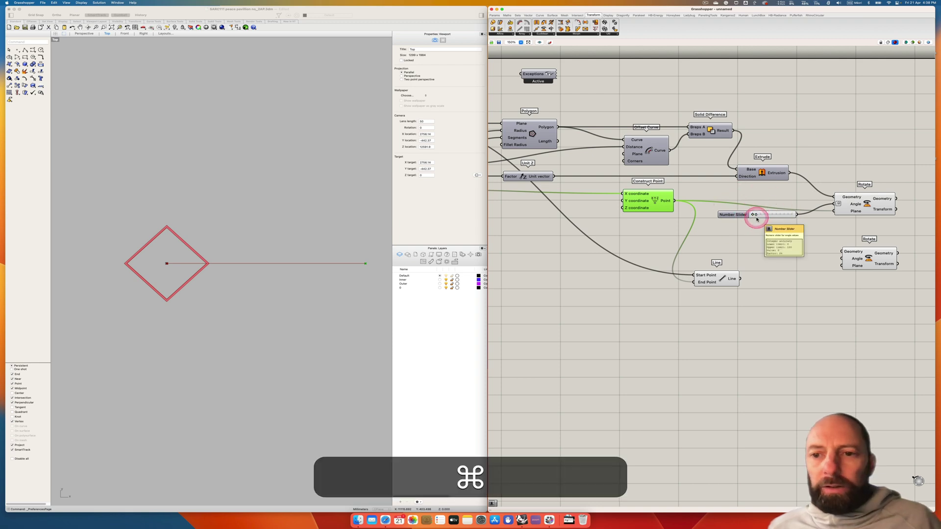
key("super+z")
left_click(278, 382)
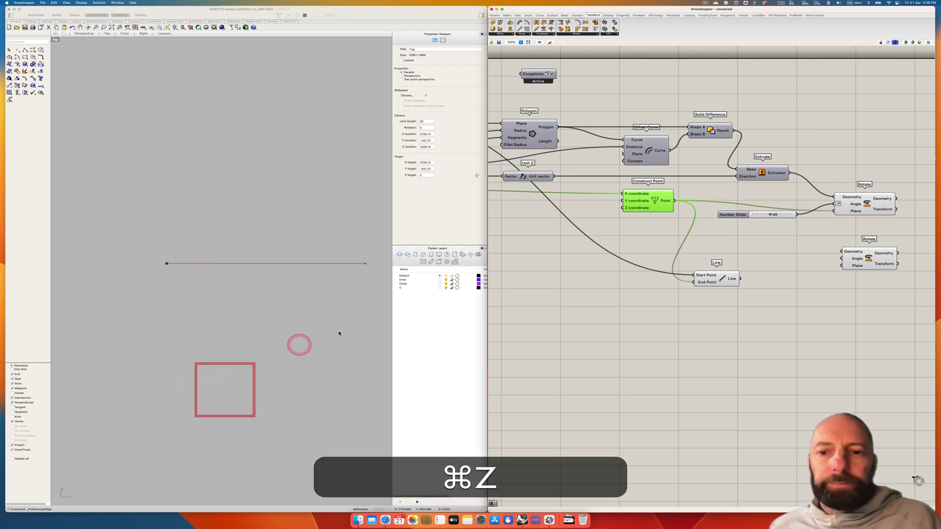
- Disconnect Construct Point's Point output from the Plane input of the first Rotate component
left_click(670, 201)
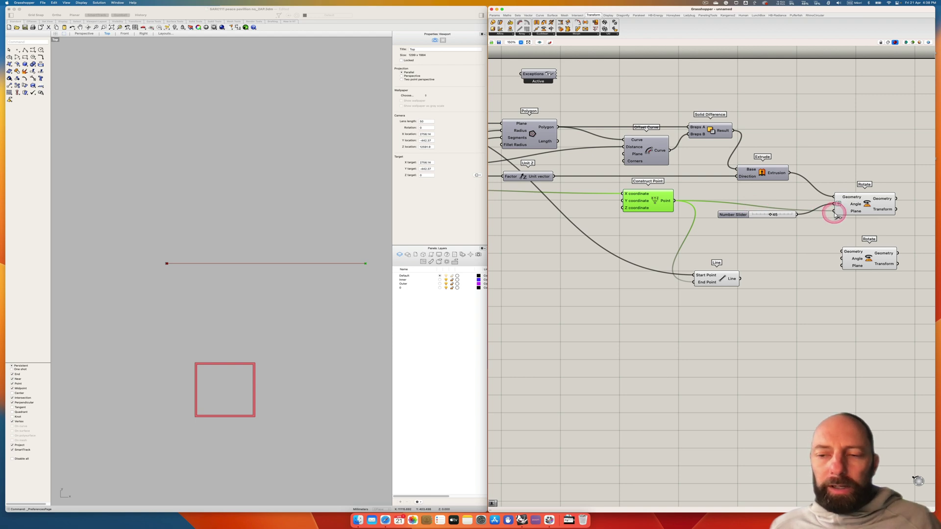
left_click(689, 201)
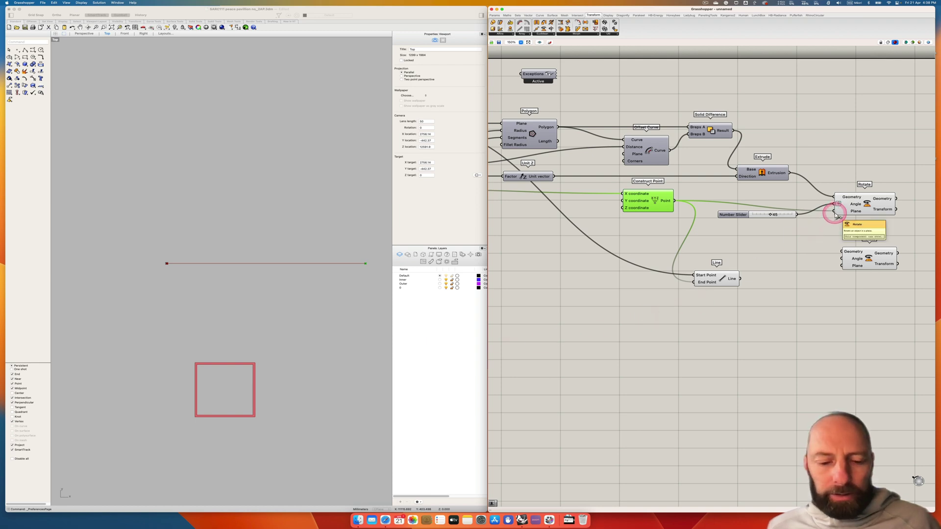
key("super")
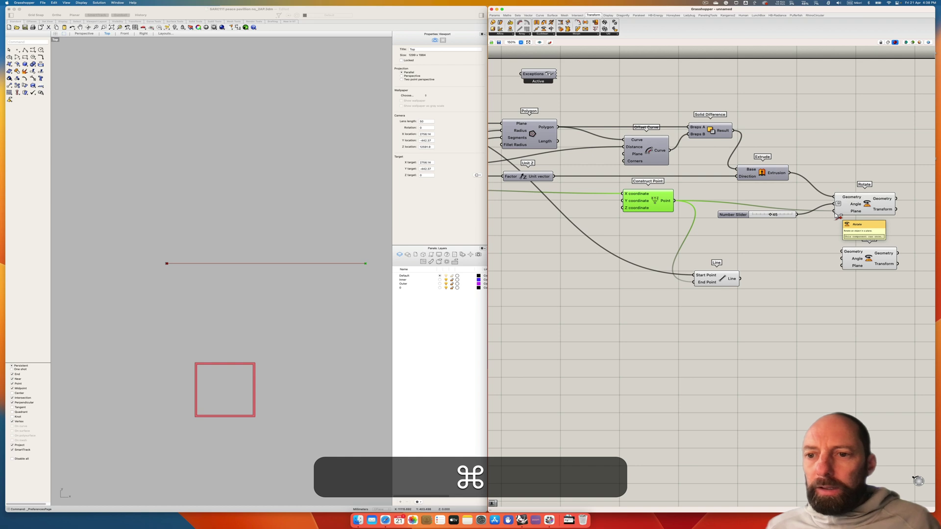
left_click(837, 214, "super")
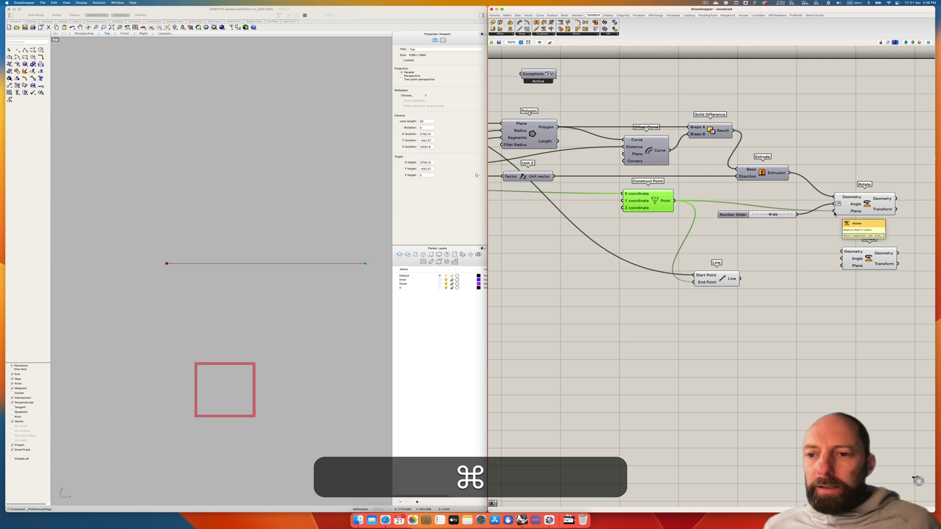
left_click(835, 213, "super")
left_click_drag(822, 216, 676, 203, "super")
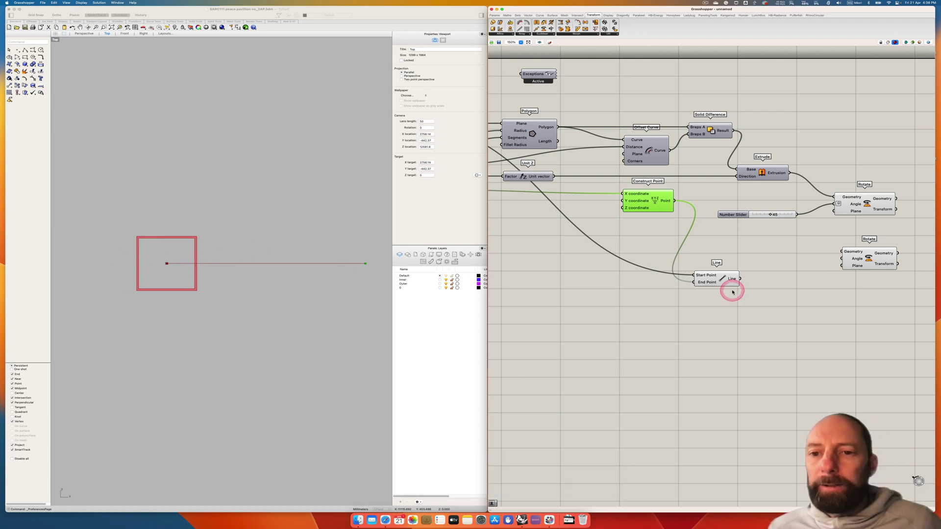
- Delete the second, unconnected Rotate component below the first one
right_click_drag(808, 353, 731, 328)
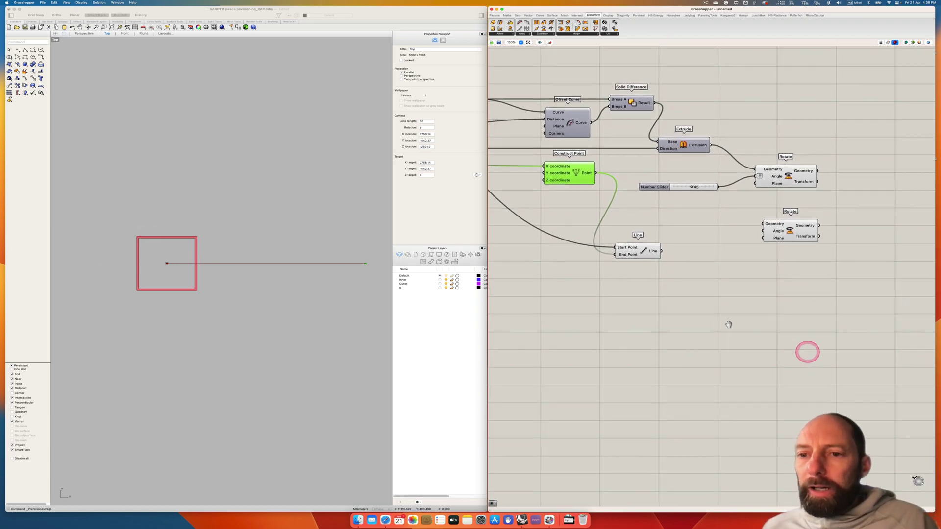
left_click(632, 143)
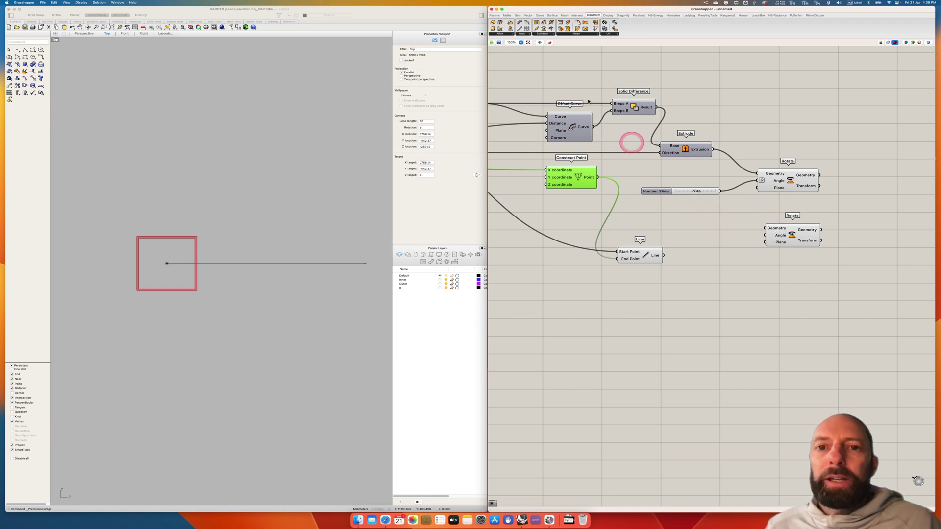
left_click(803, 239)
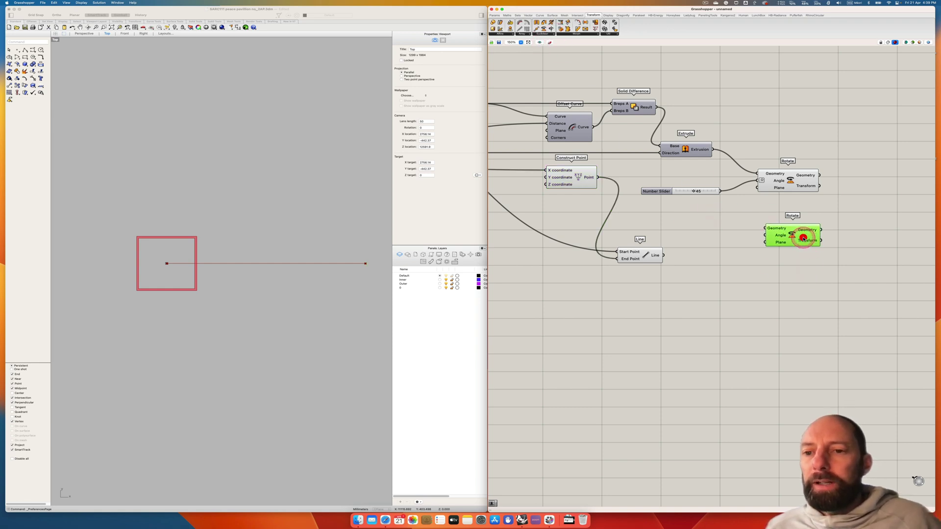
key("BackSpace")
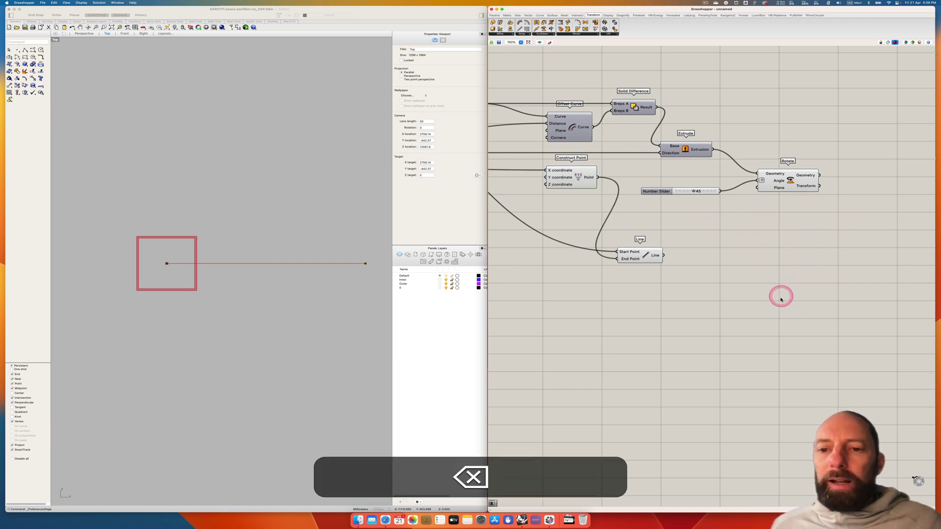
- Add a Linear Array component beyond the Rotate component and connect Rotate's Geometry output to its Geometry input
right_click_drag(777, 304, 680, 351)
left_click(677, 348)
left_click(608, 210)
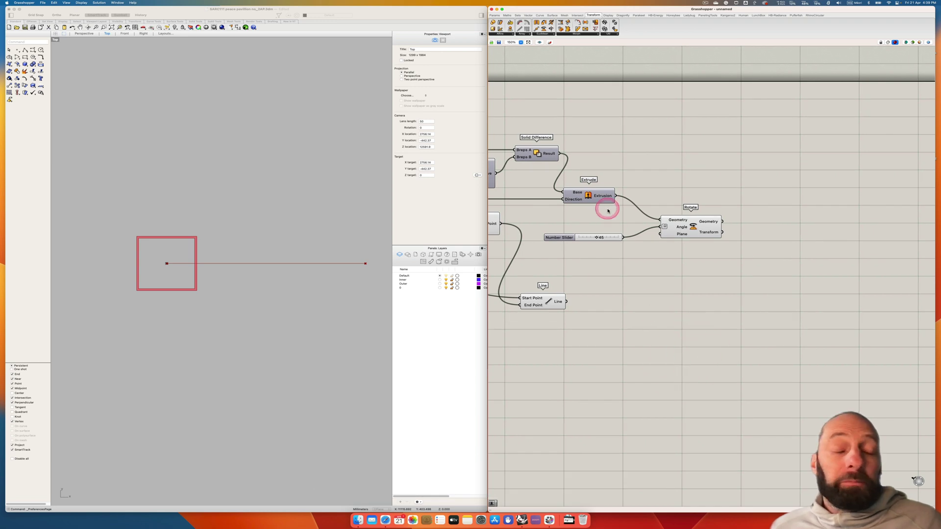
left_click(525, 132)
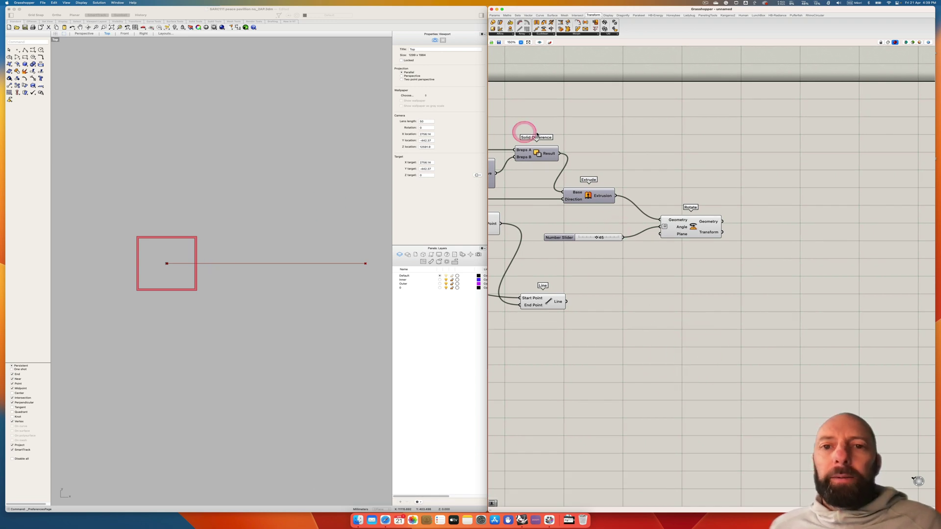
left_click(528, 35)
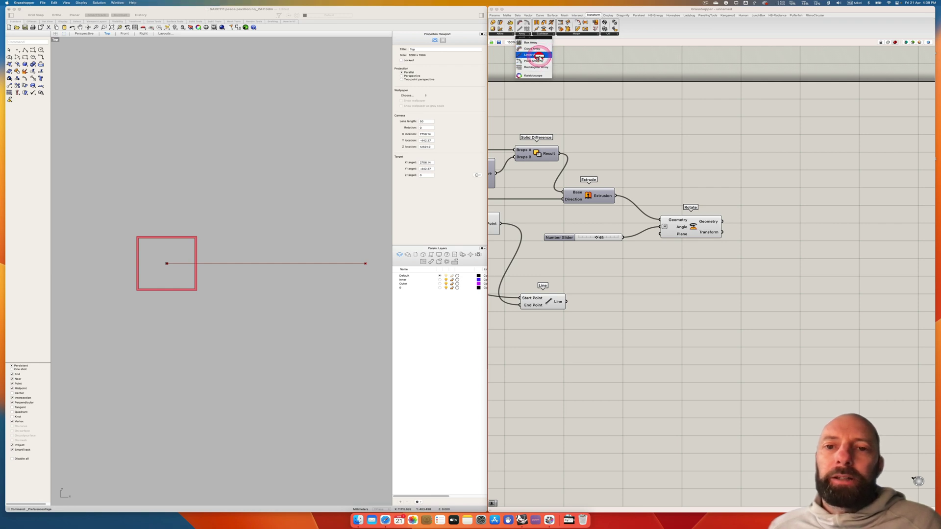
left_click(539, 55)
left_click(719, 293)
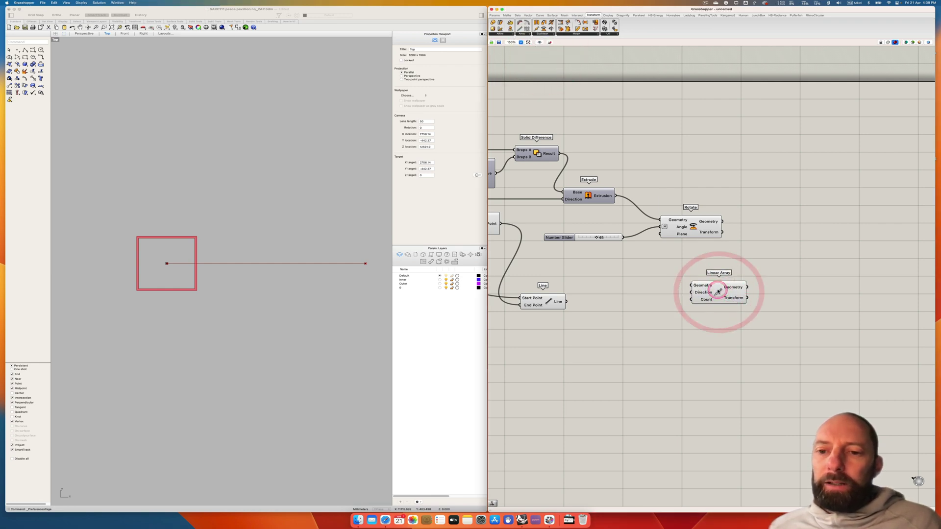
left_click_drag(716, 289, 784, 279)
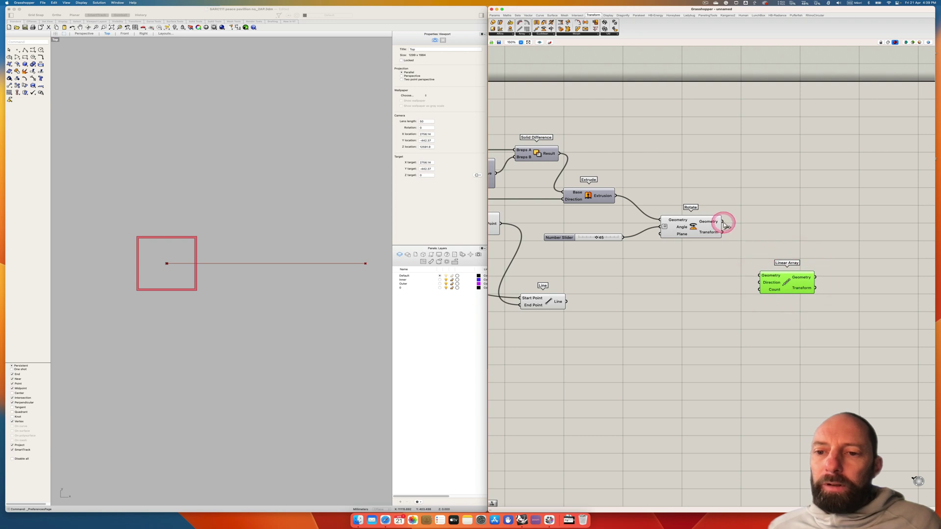
left_click_drag(724, 222, 760, 275)
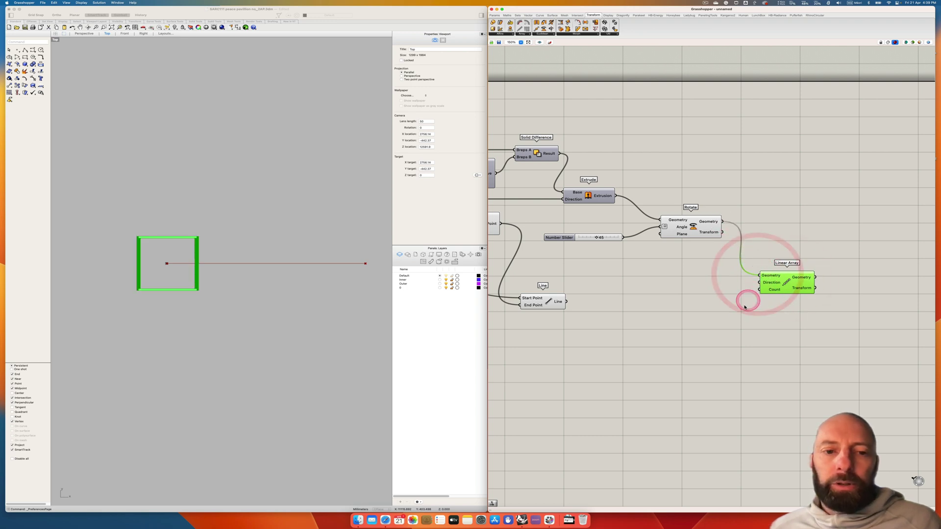
- Add a number slider with the value 12000 below the Line component
right_click_drag(630, 351, 704, 332)
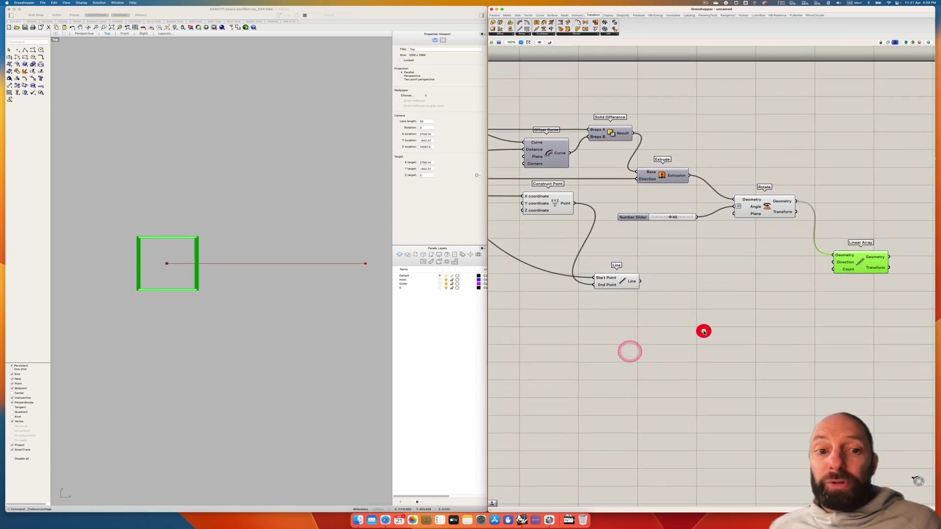
mouse_move(659, 353)
right_mouse_down()
mouse_move(679, 337)
mouse_move(611, 337)
mouse_move(636, 331)
mouse_move(629, 314)
right_mouse_up()
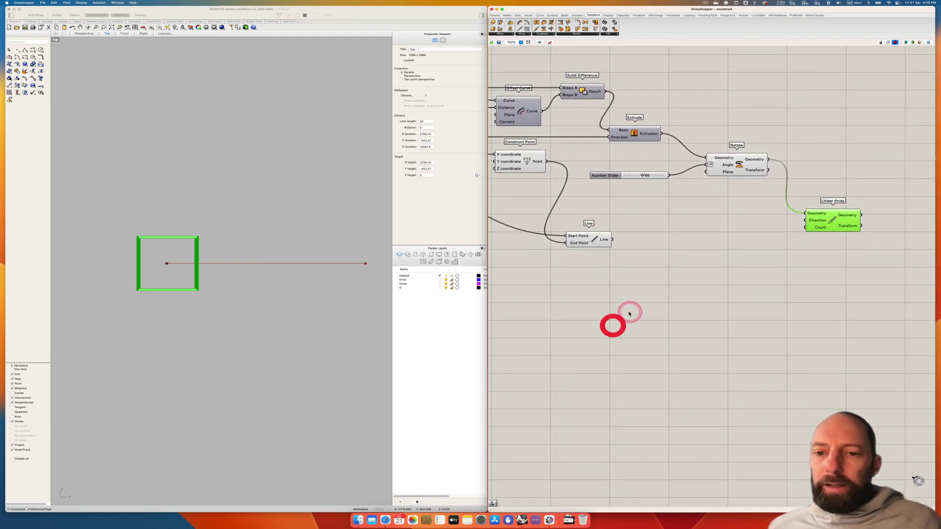
left_click(580, 302)
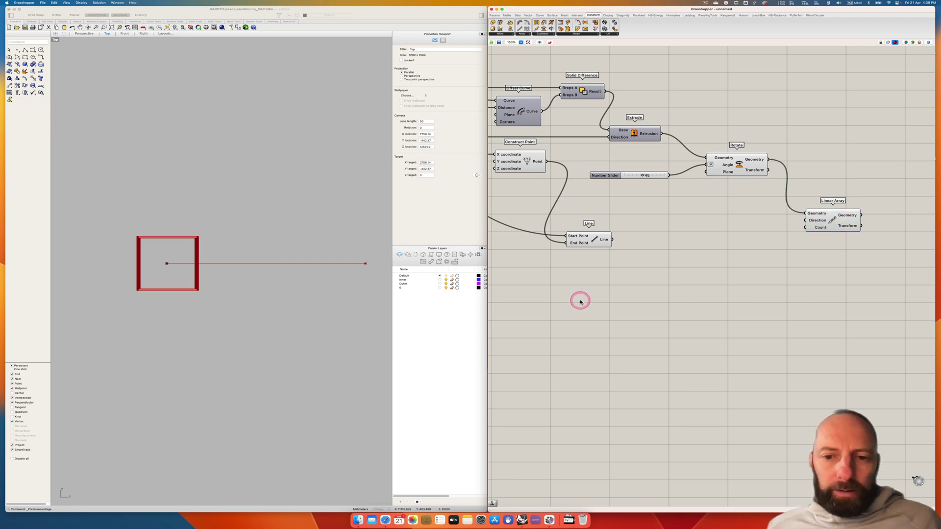
double_click(580, 301)
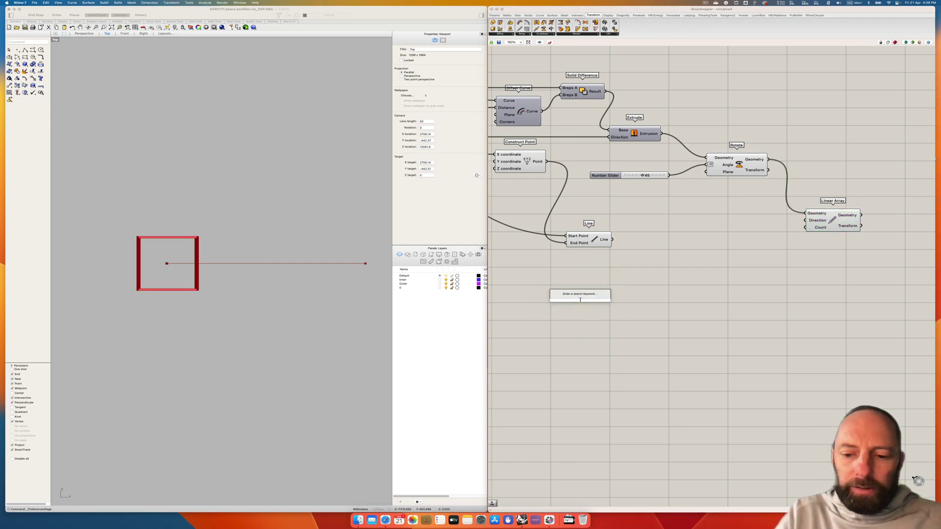
type("1200")
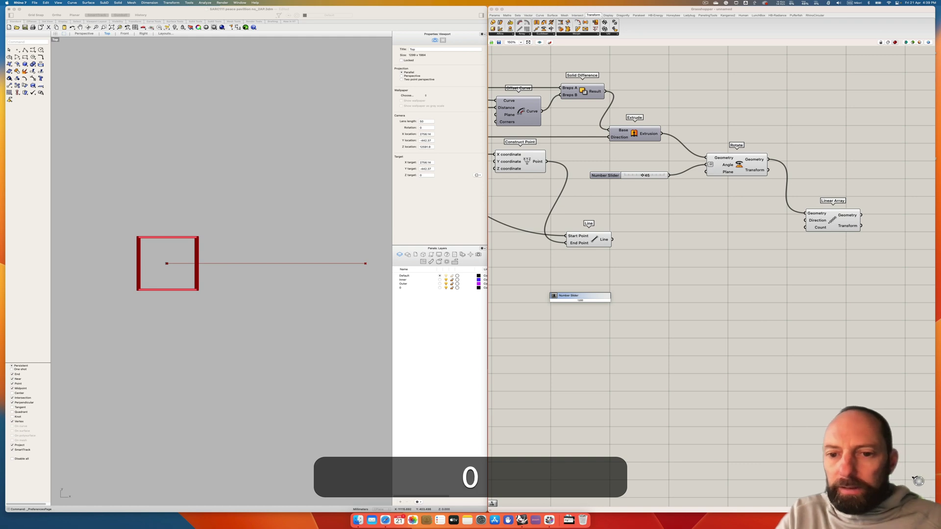
type("0")
key("Return")
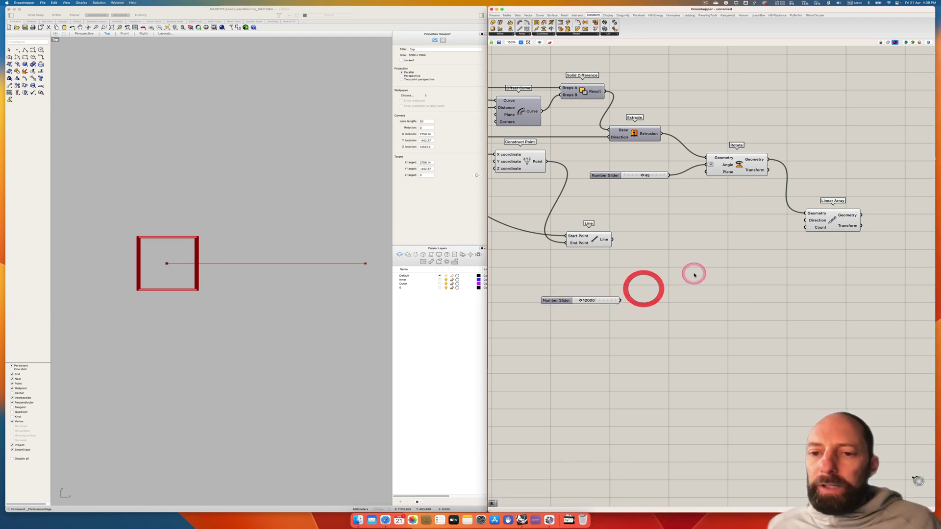
- Add a Unit Y component, feed the 12000 slider into its Factor, and connect its Unit vector to Linear Array's Direction input
left_click(298, 283)
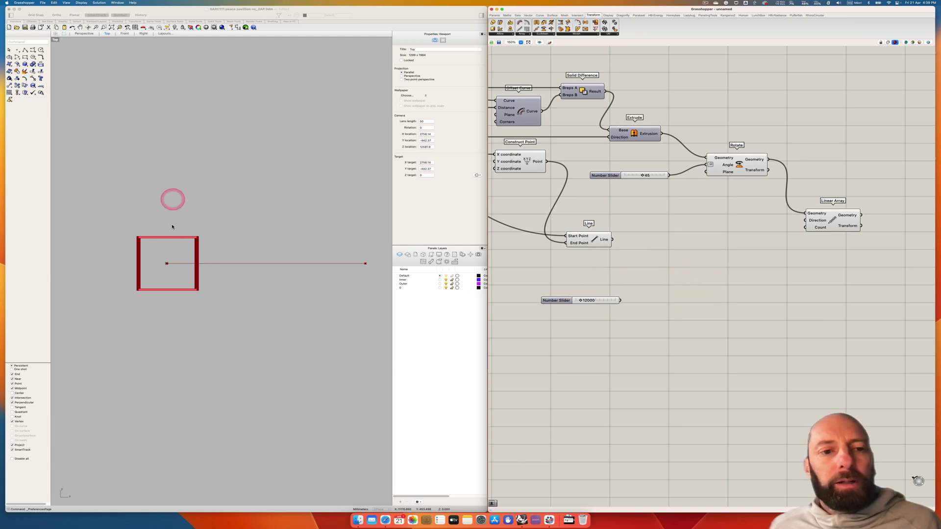
double_click(685, 292)
type("y")
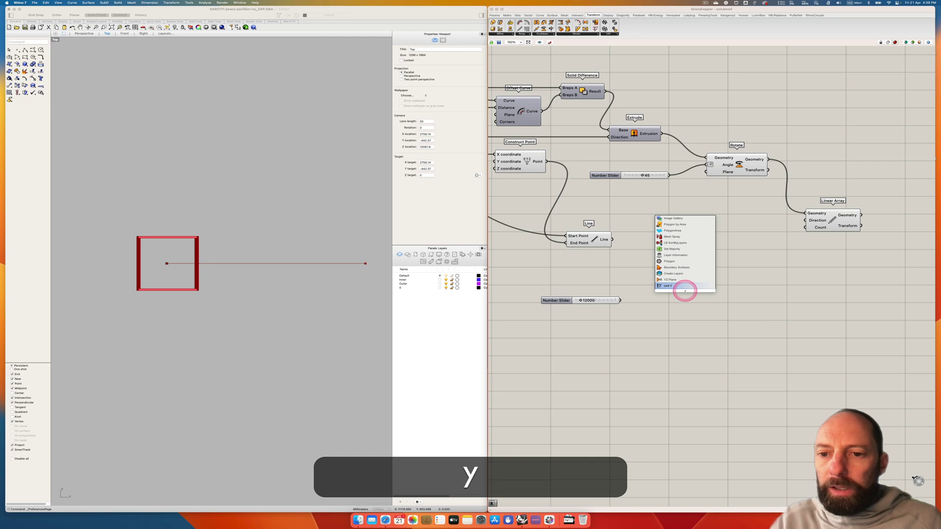
left_click(679, 286)
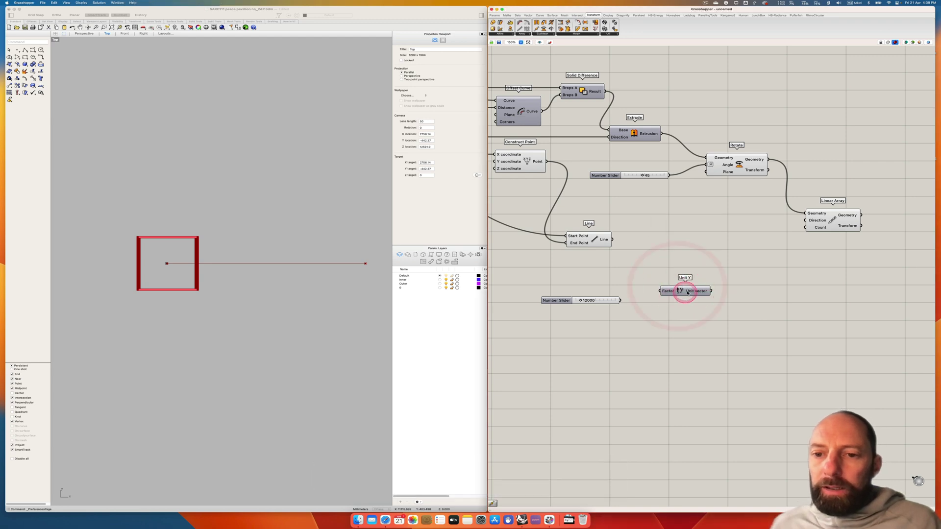
left_click_drag(684, 301, 807, 220)
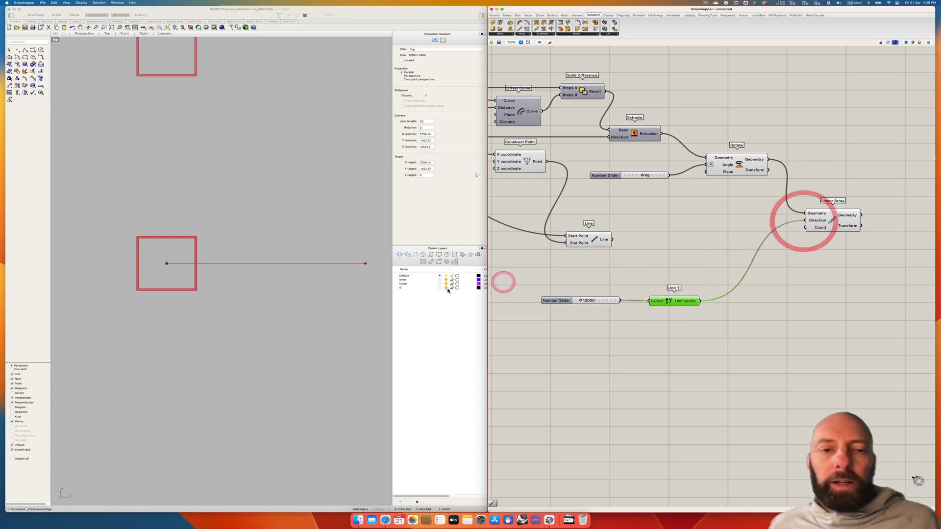
- Inspect the arrayed frames in the Top view and set the Unit Y factor slider to 4667
left_click(269, 282)
scroll(248, 260, "up", 2)
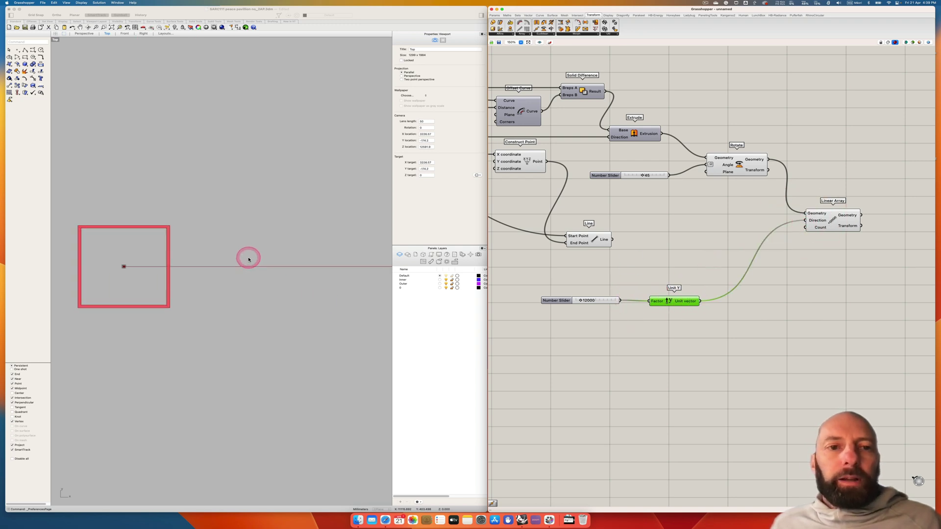
scroll(249, 259, "down", 10)
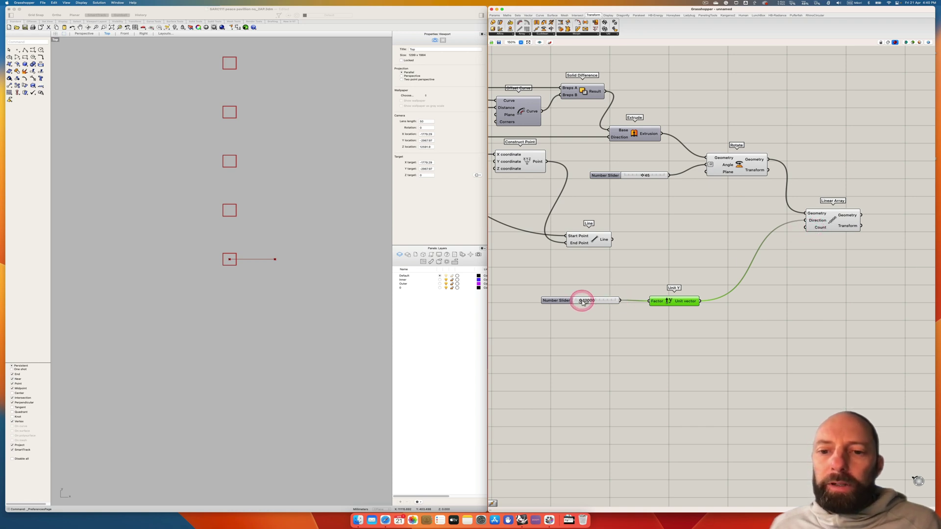
mouse_move(584, 303)
left_mouse_down()
mouse_move(592, 302)
mouse_move(584, 301)
left_mouse_up()
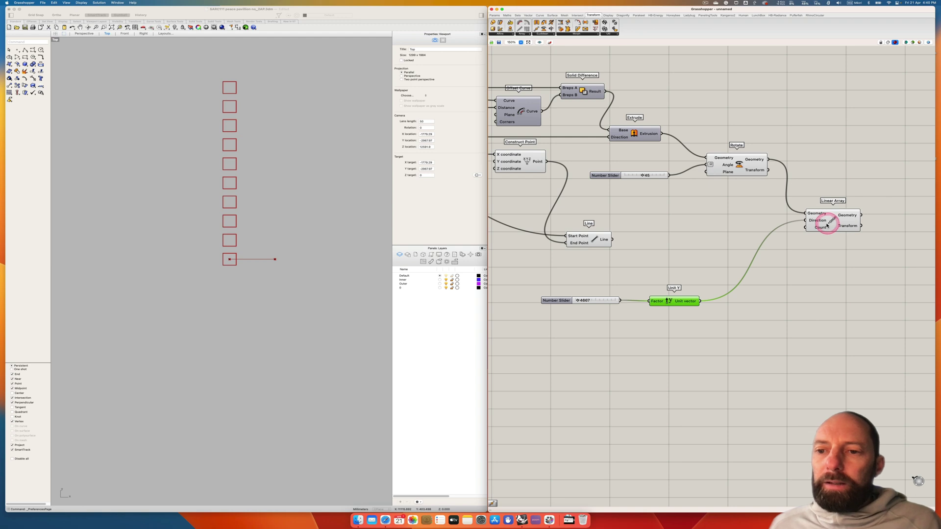
- Move the Linear Array component down so that it lines up with the Unit Y component
left_click(521, 43)
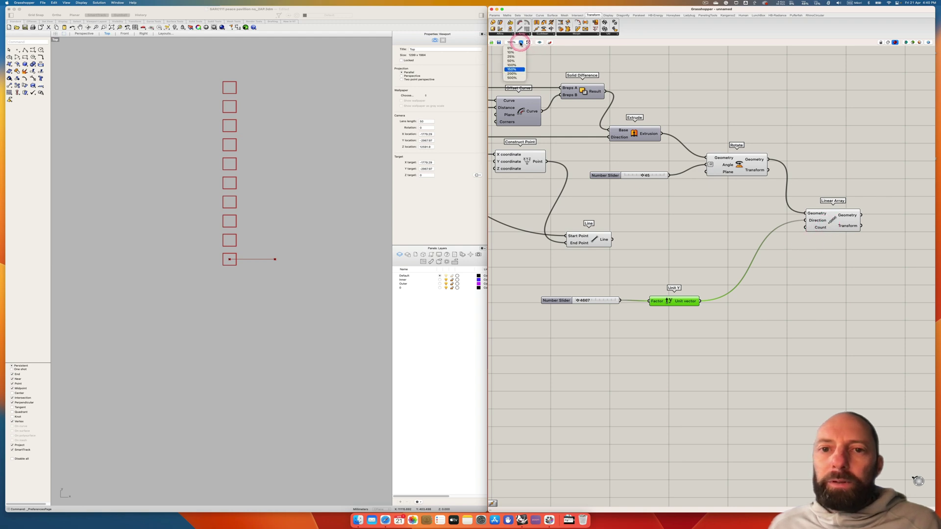
left_click(512, 73)
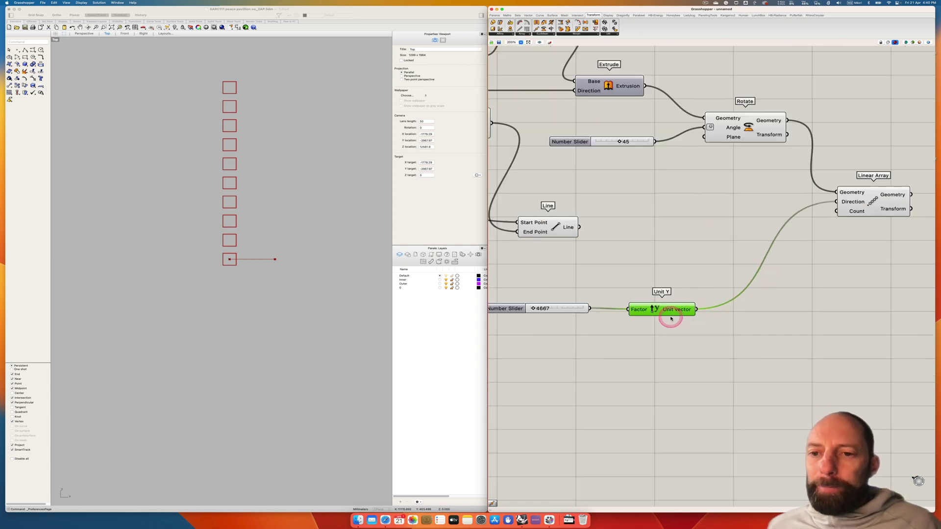
left_click_drag(872, 201, 870, 307)
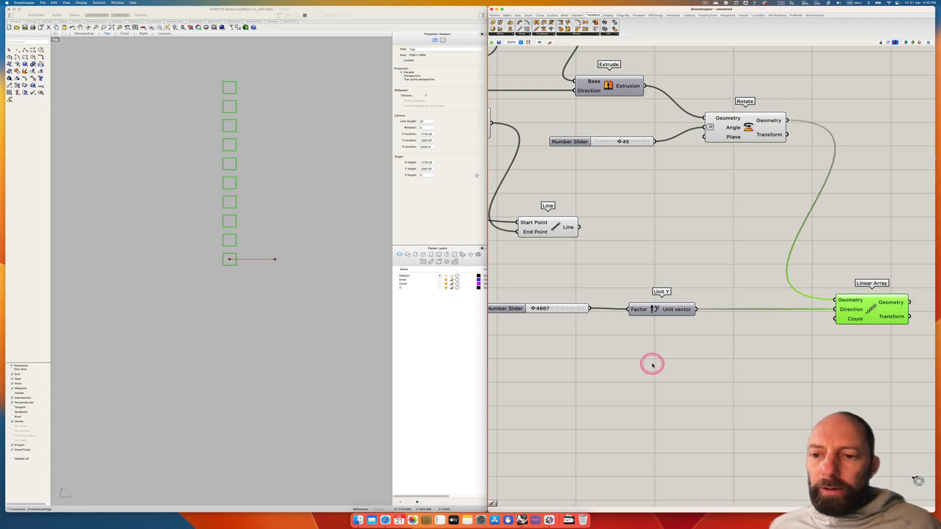
- Add a number slider with the value 5 and connect it to Linear Array's Count input
left_click(545, 354)
double_click(545, 354)
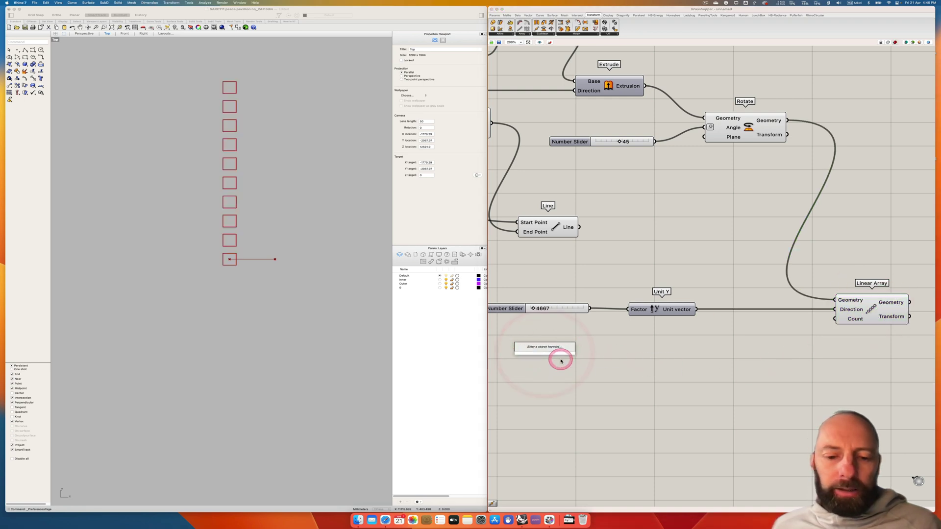
type("5")
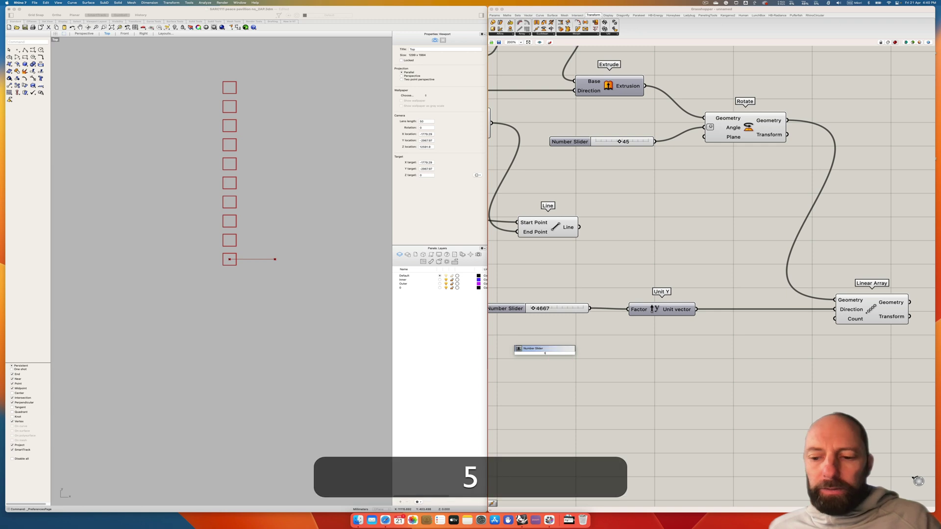
key("Return")
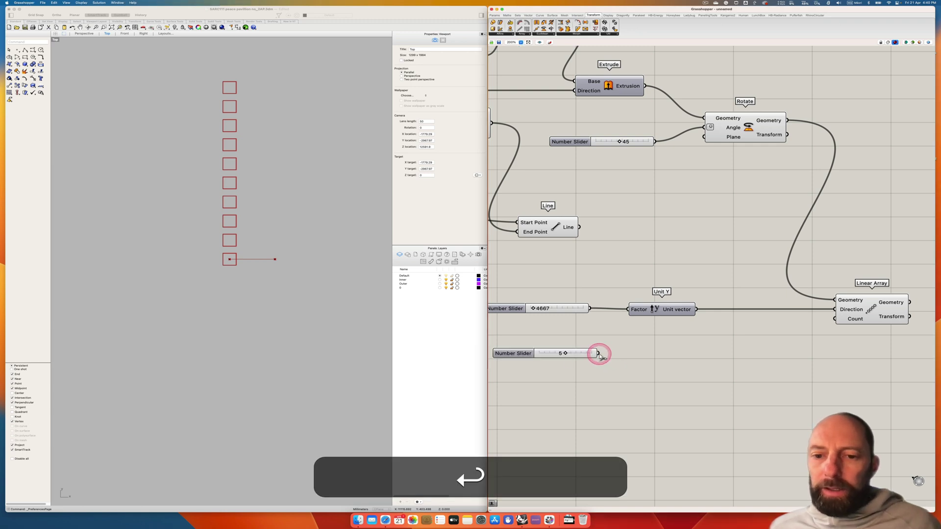
left_click_drag(599, 354, 835, 319)
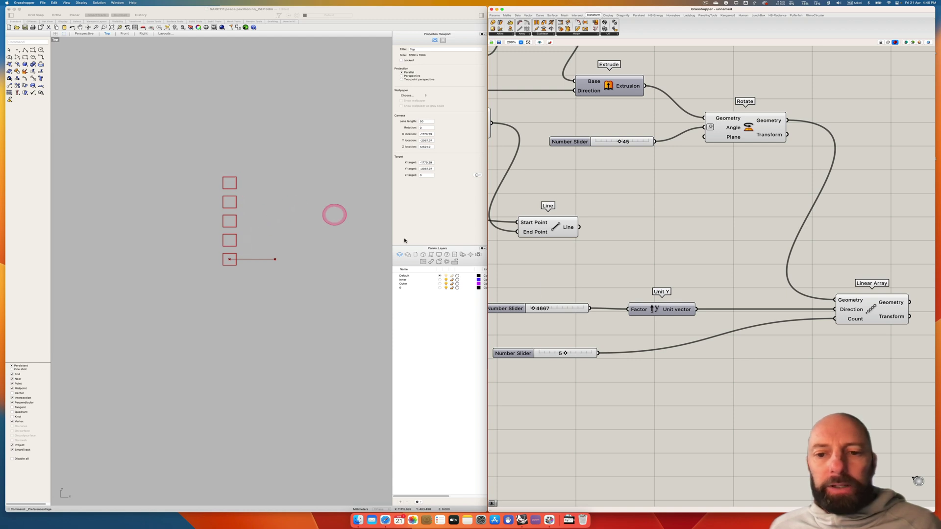
- Set the Unit Y factor slider to 5167 and move the Linear Array component slightly up
left_click(560, 309)
left_click_drag(538, 309, 536, 311)
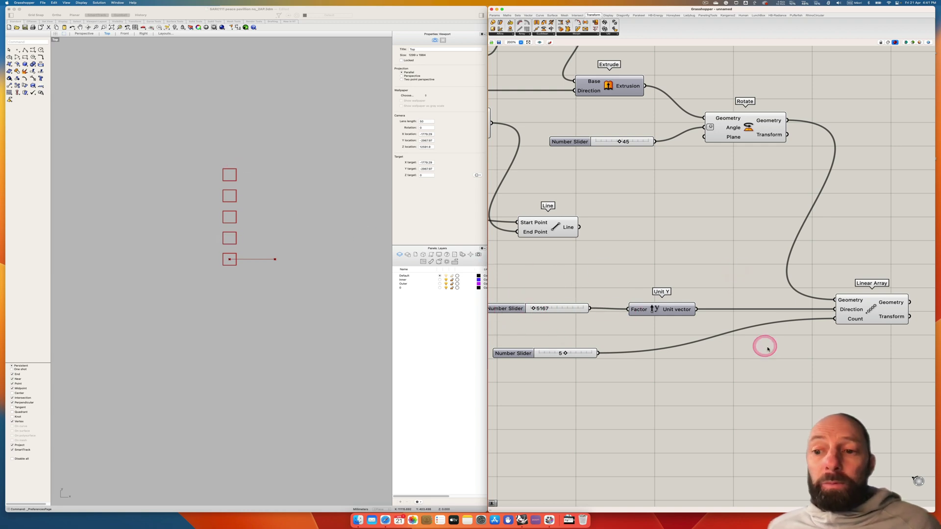
right_click_drag(775, 353, 750, 341)
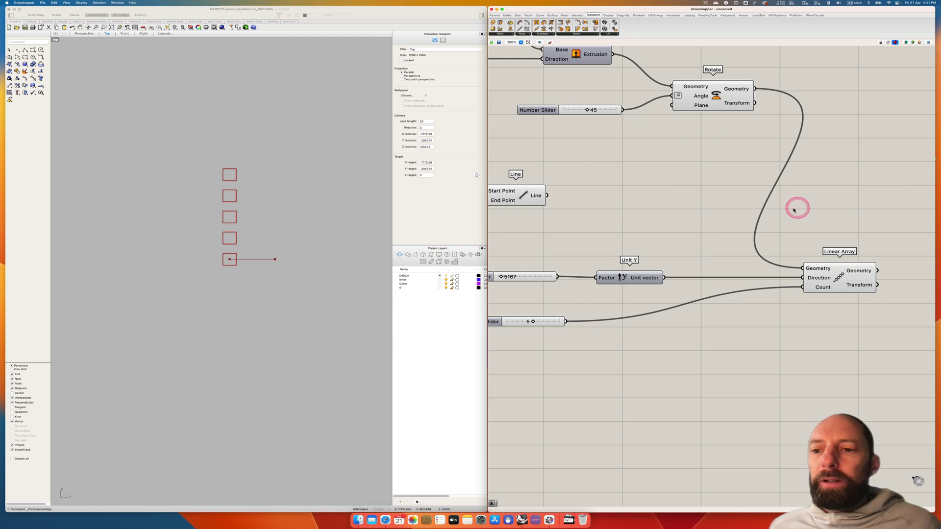
left_click_drag(844, 279, 849, 273)
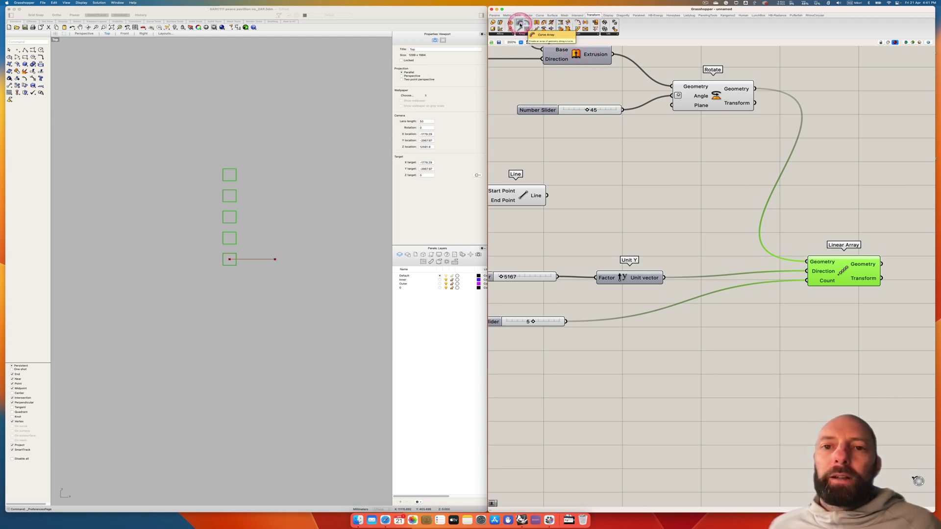
- Add a Curve Array component below Linear Array, feeding it Rotate's Geometry, the Line as Curve, and the 5 slider as Count
left_click_drag(520, 25, 842, 359)
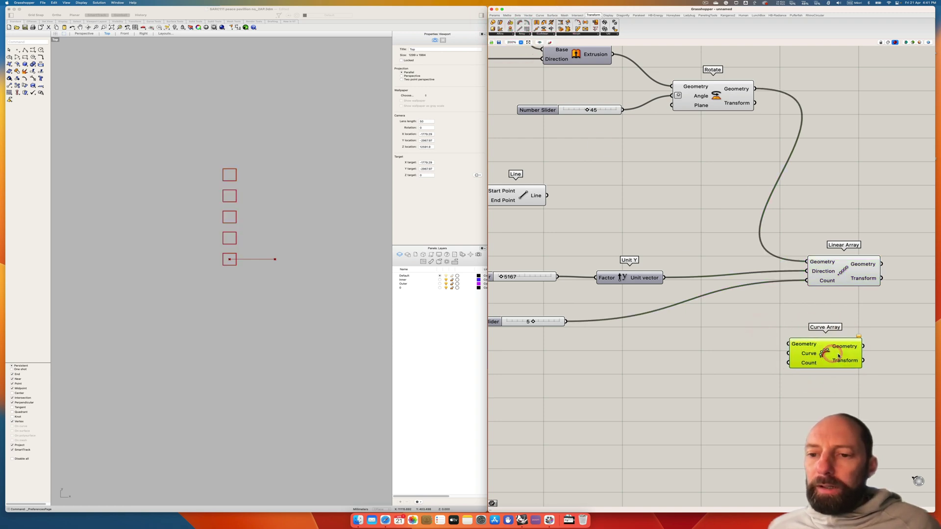
left_click(828, 362)
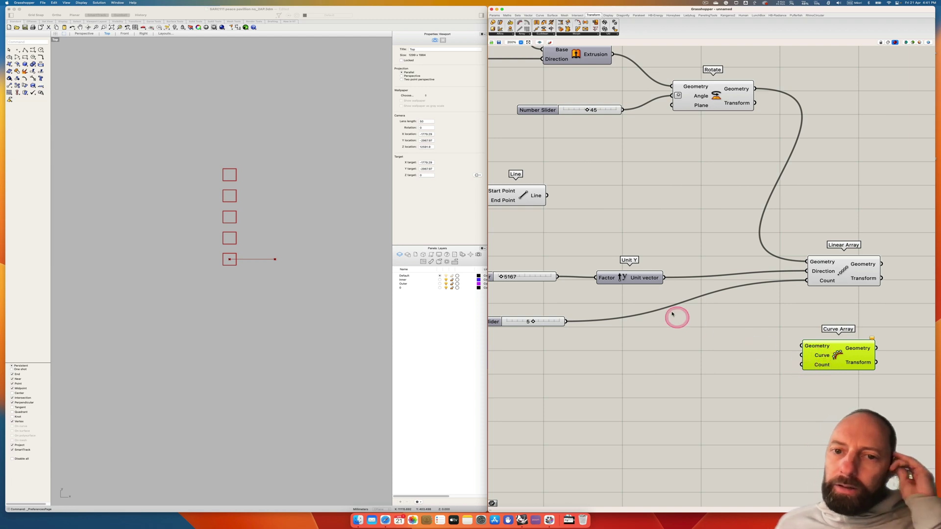
right_click_drag(598, 218, 630, 220)
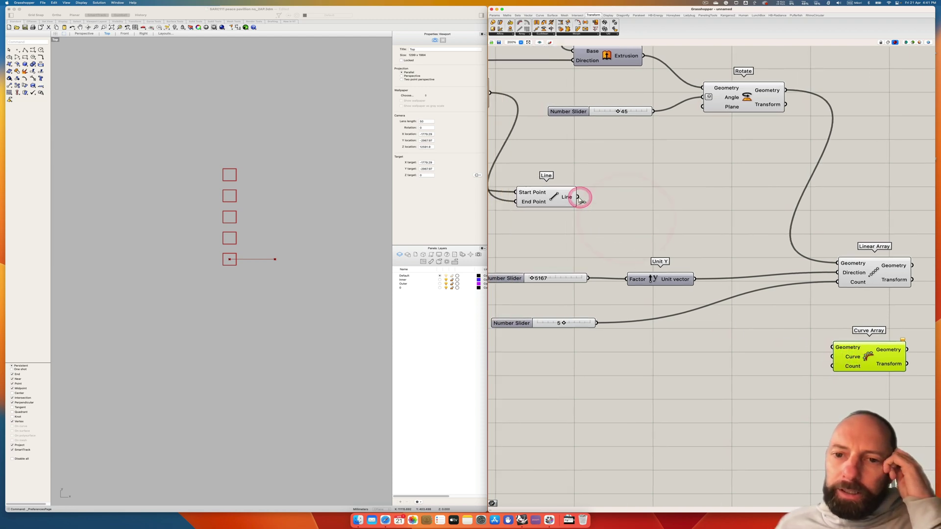
left_click_drag(578, 197, 833, 358)
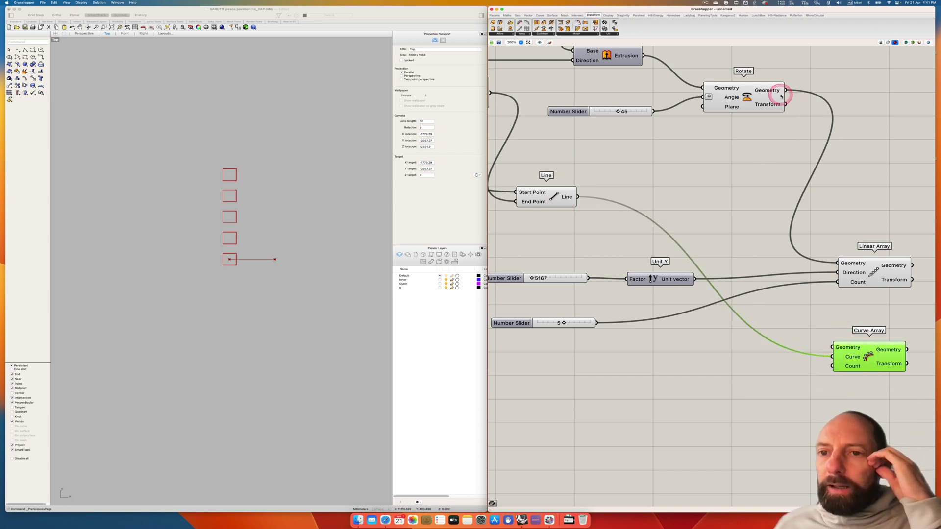
left_click_drag(786, 92, 838, 346)
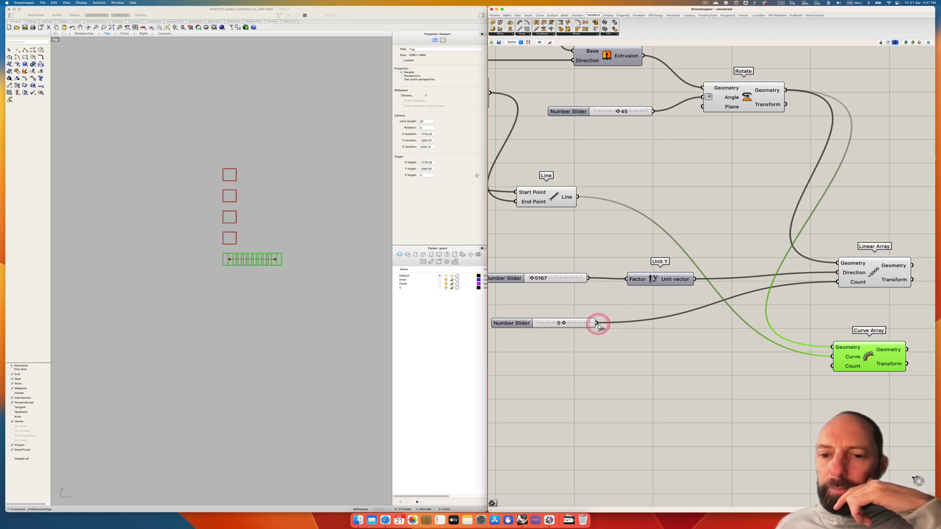
left_click_drag(597, 323, 832, 366)
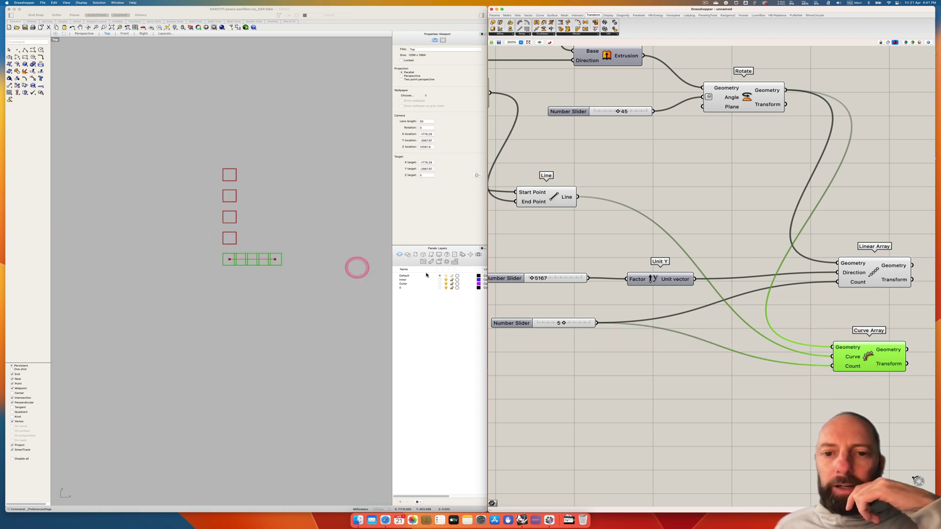
- Try to enter 100000 directly as the value of the slider driving the line end point's X coordinate
right_click_drag(569, 240, 730, 291)
right_click_drag(641, 273, 731, 287)
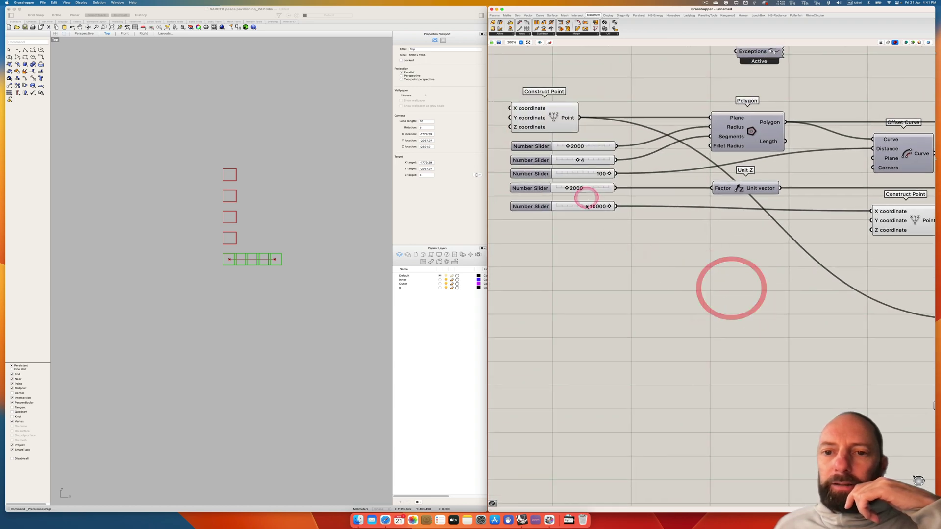
right_click_drag(666, 280, 622, 190)
left_click(623, 175)
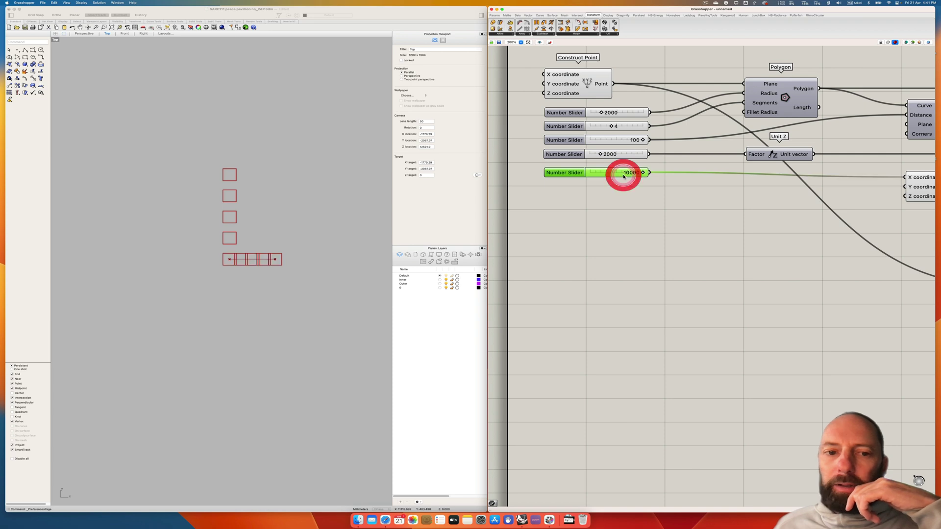
left_click(621, 176)
right_click(615, 174)
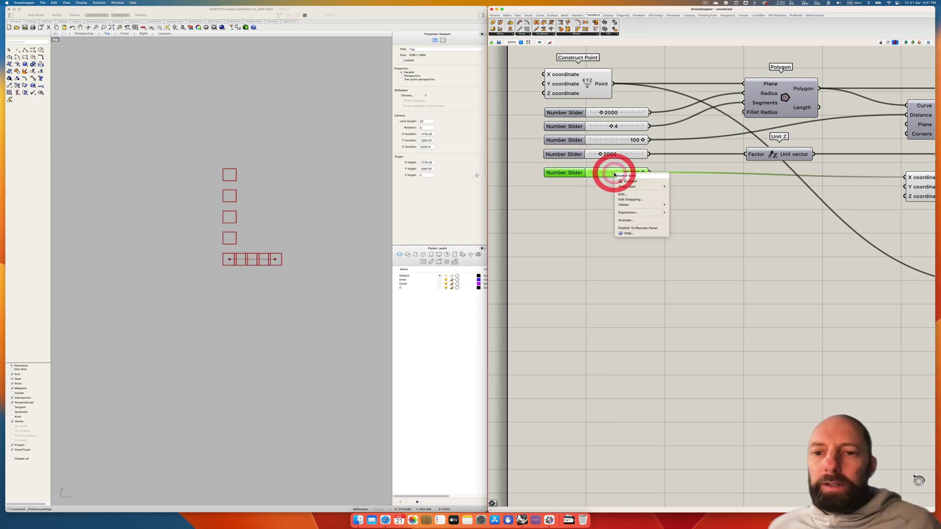
mouse_move(643, 189)
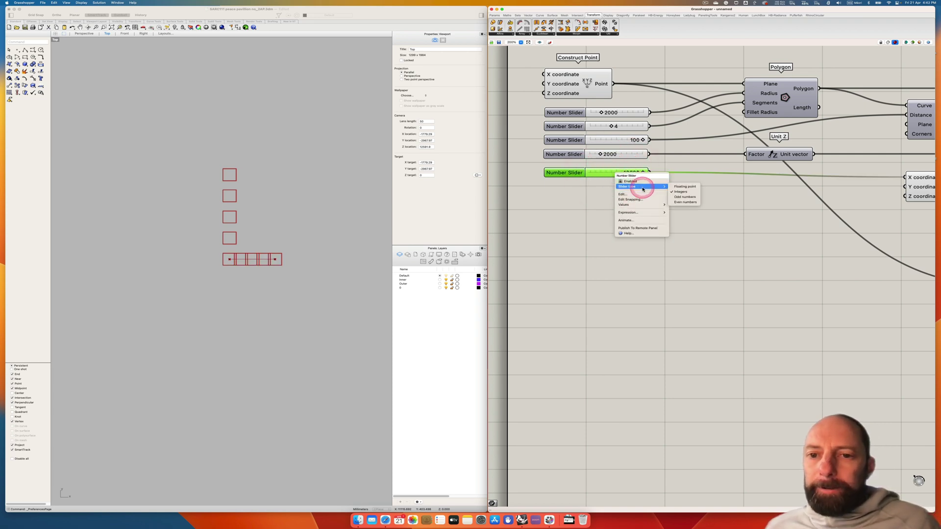
left_click(608, 174)
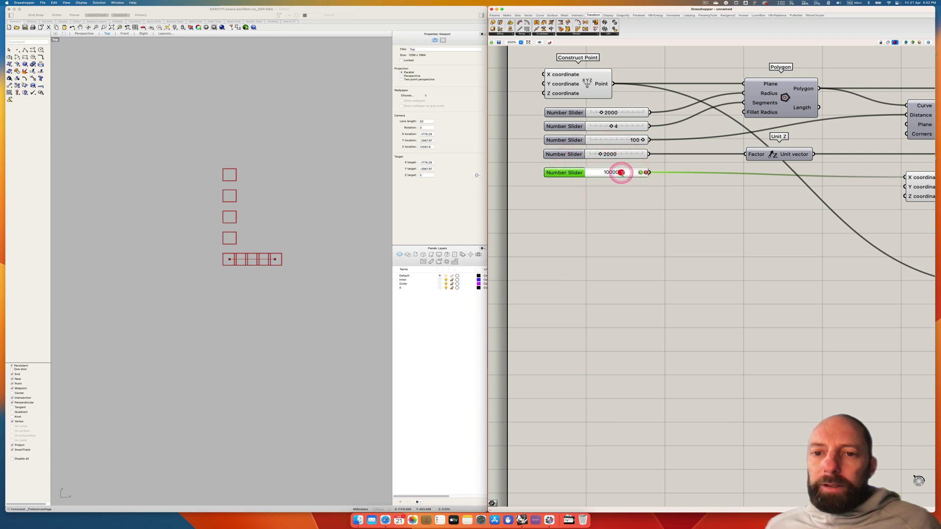
type("0")
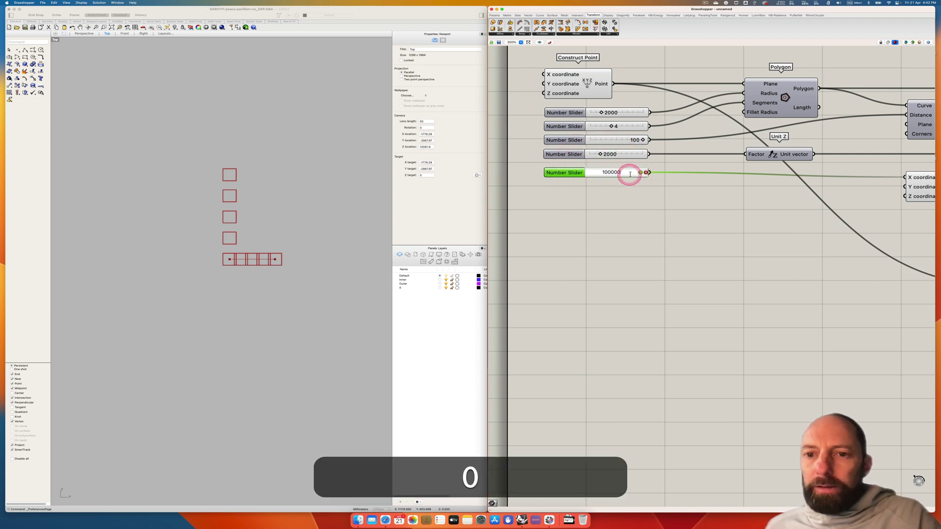
left_click(648, 202)
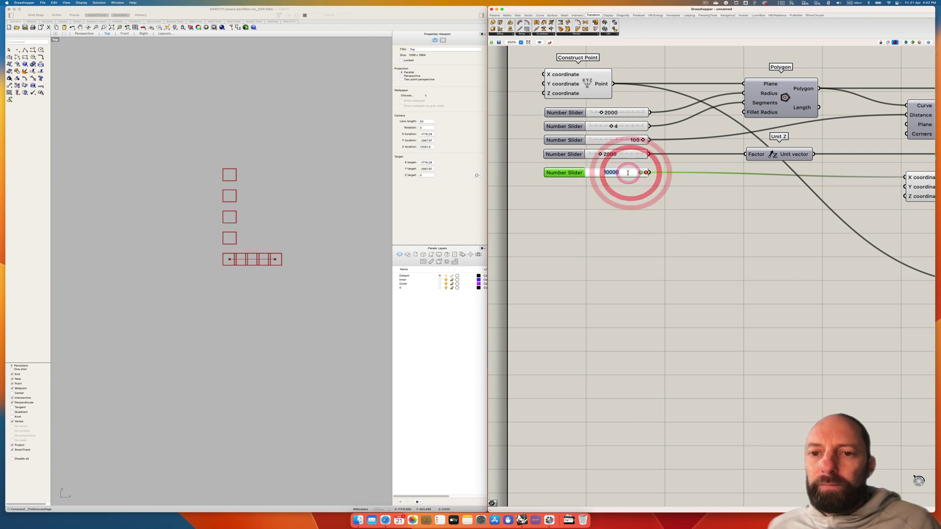
type("0")
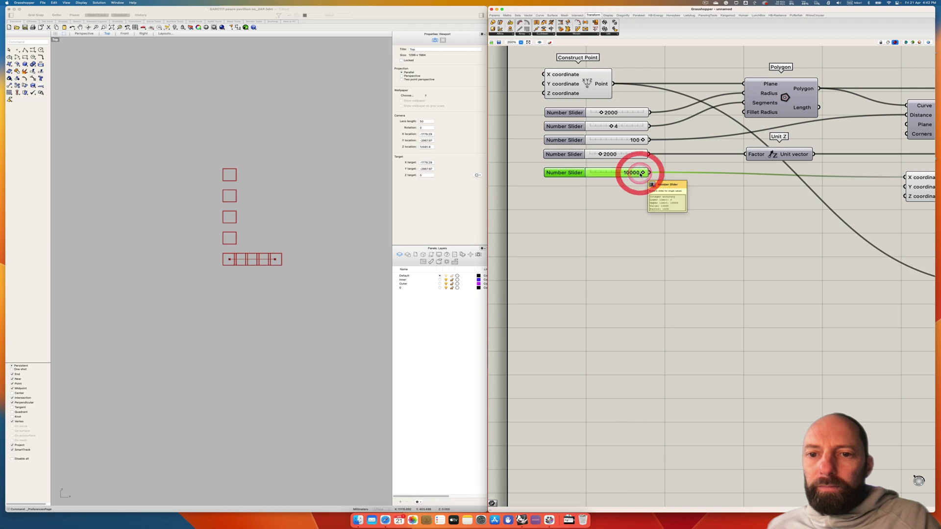
left_click(630, 174)
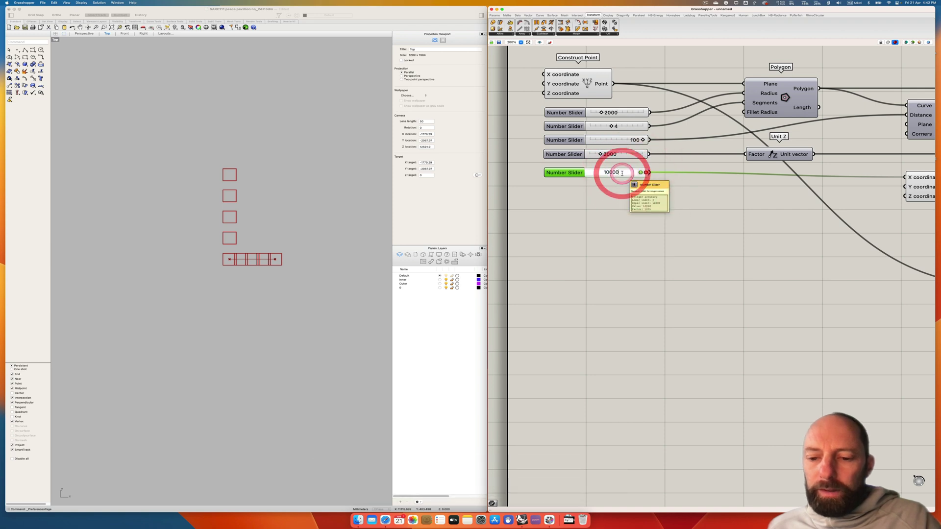
type("0")
key("Return")
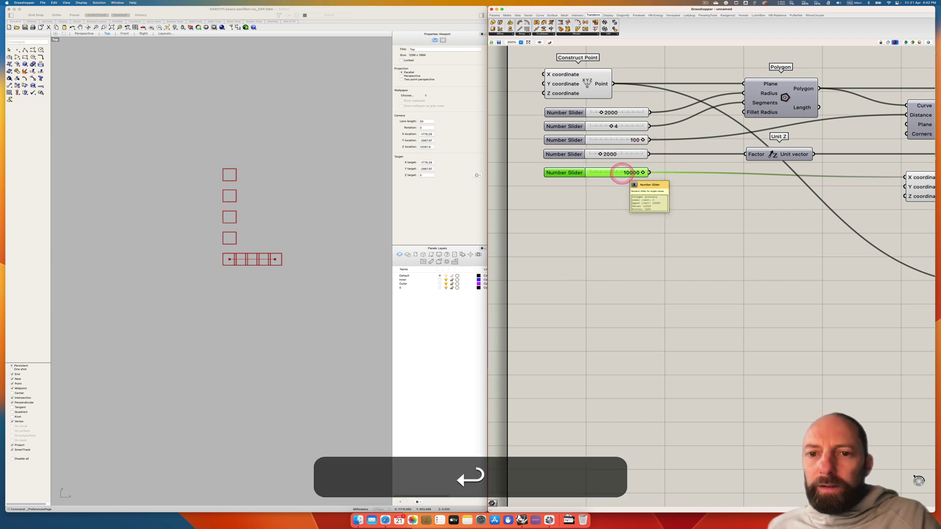
- Extend the numeric range of the end point's X coordinate slider to 50000 and set its value to 19250
left_click(634, 172)
left_click(578, 173)
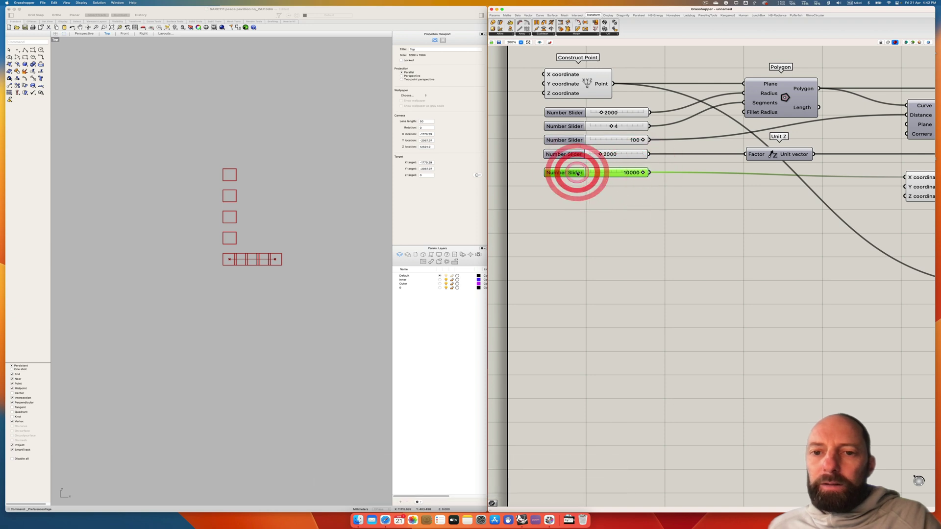
left_click(605, 218)
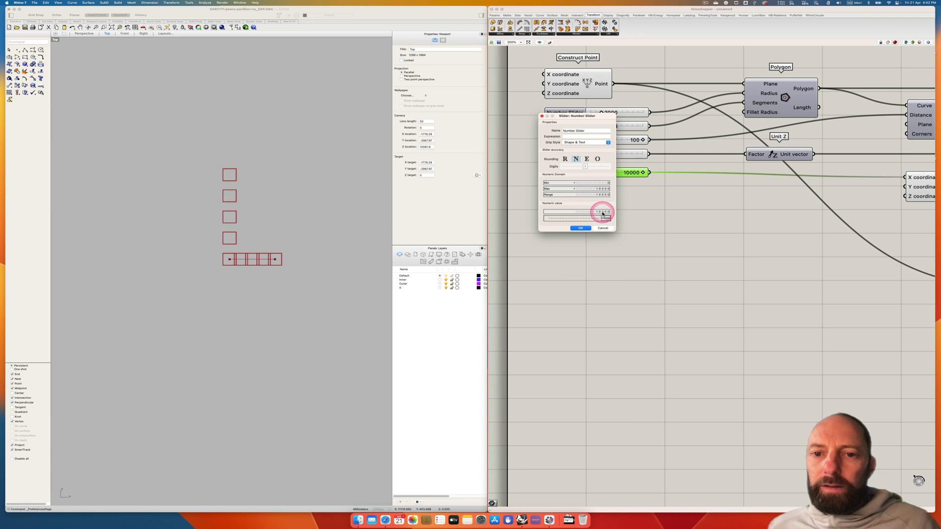
left_click(605, 195)
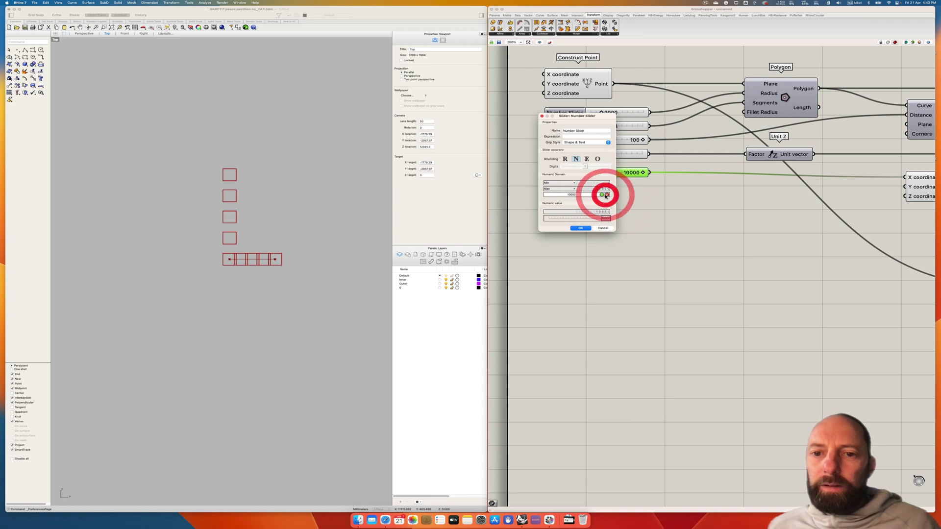
left_click(585, 196)
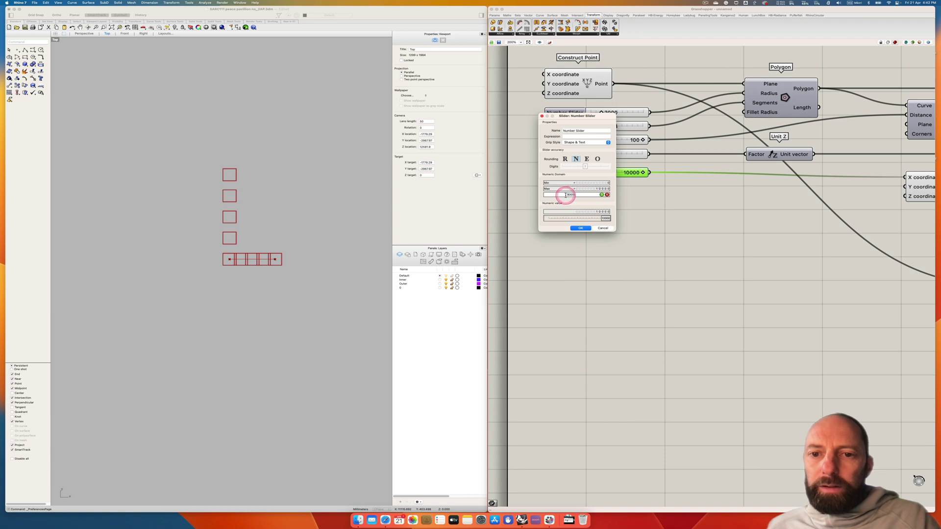
type("5")
left_click(603, 195)
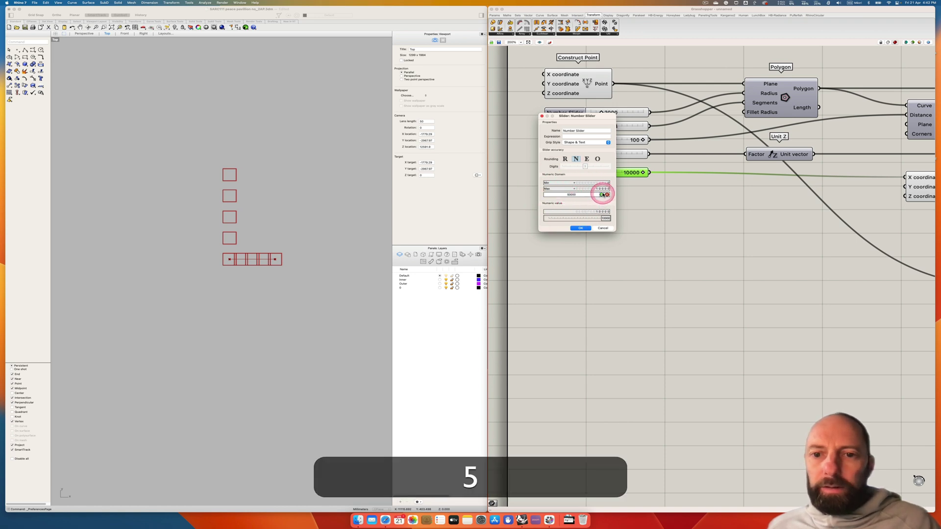
left_click(581, 229)
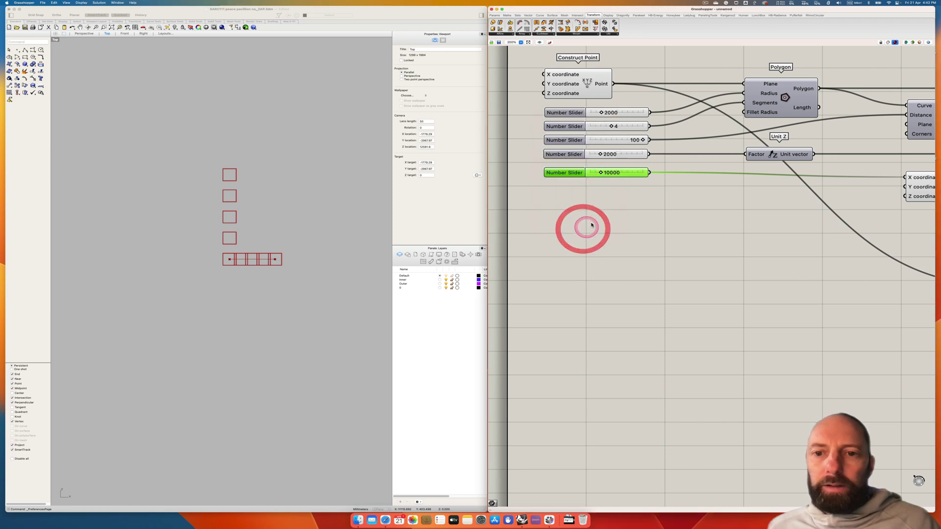
left_click_drag(601, 173, 612, 174)
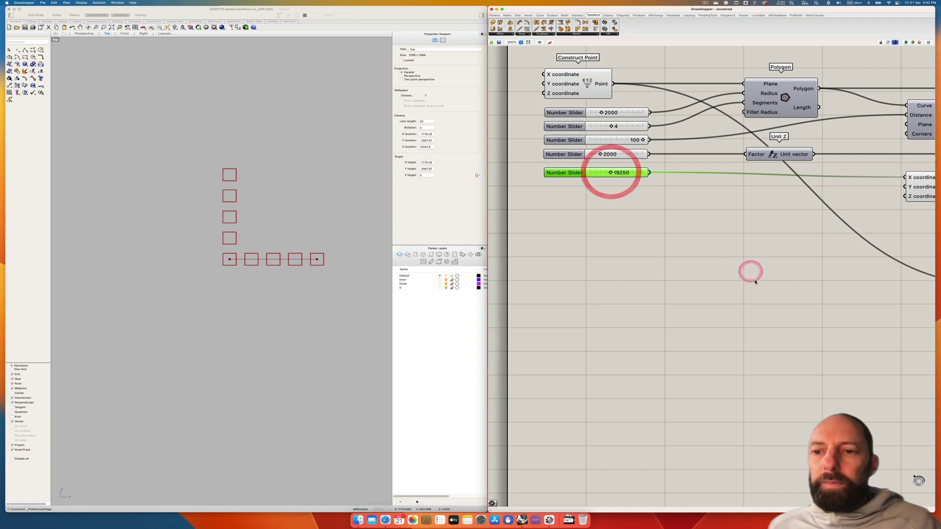
- Set the Count slider shared by both arrays to 6 and move the Curve Array component slightly to the right
scroll(752, 281, "right", 10)
scroll(751, 281, "down", 3)
scroll(702, 290, "right", 8)
scroll(703, 290, "down", 3)
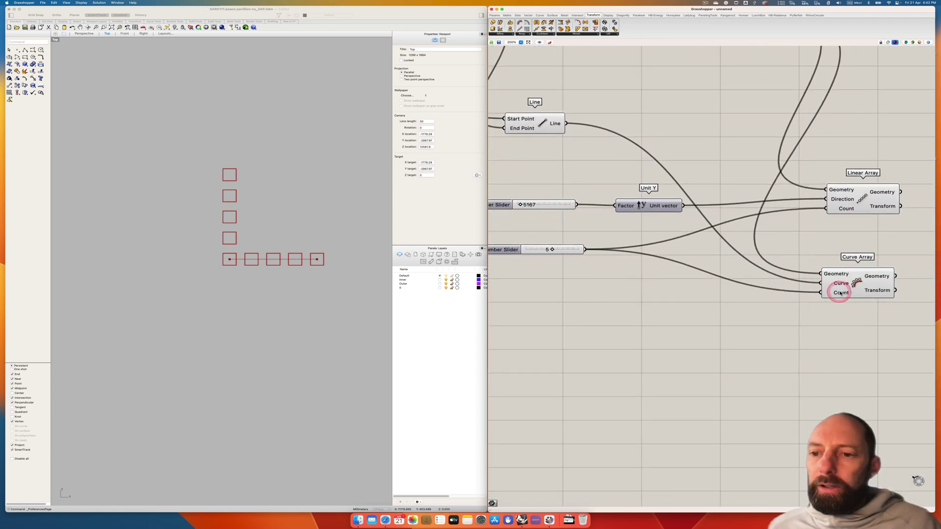
left_click_drag(552, 251, 556, 250)
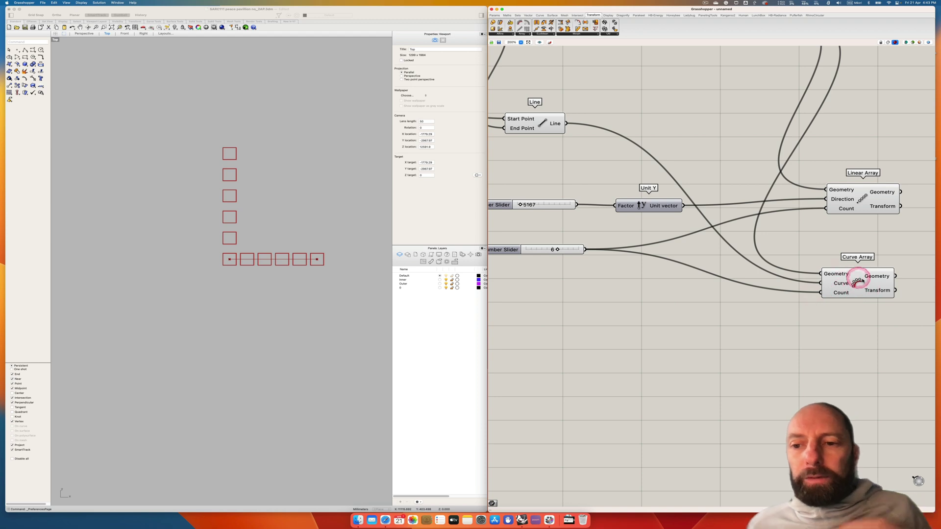
left_click_drag(849, 288, 856, 286)
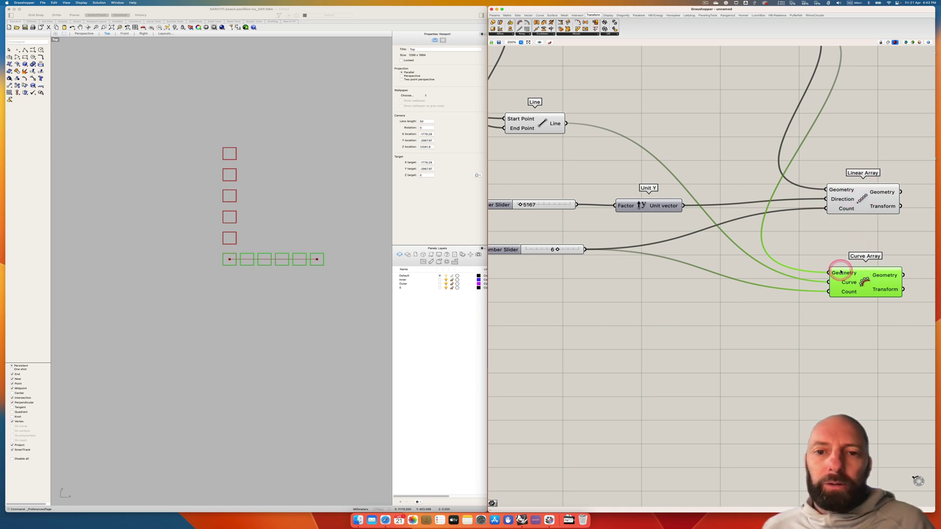
- Add a number slider with the value 2000 and connect it to the Y coordinate of the line's end point
scroll(550, 188, "left", 10)
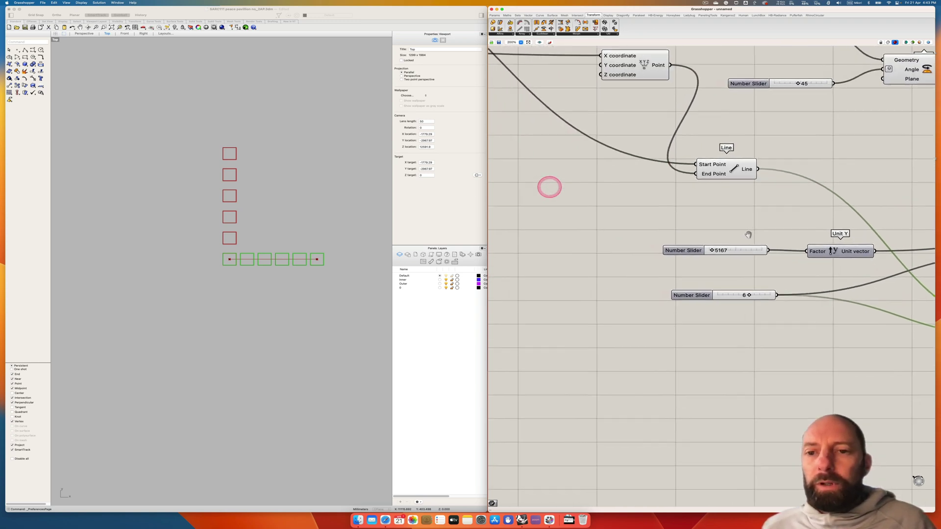
right_click_drag(716, 240, 780, 289)
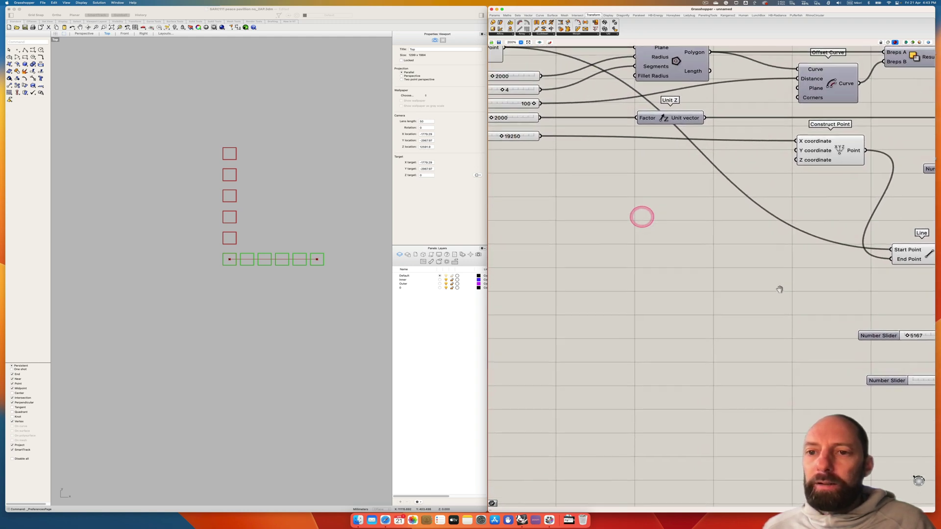
double_click(558, 198)
type("2")
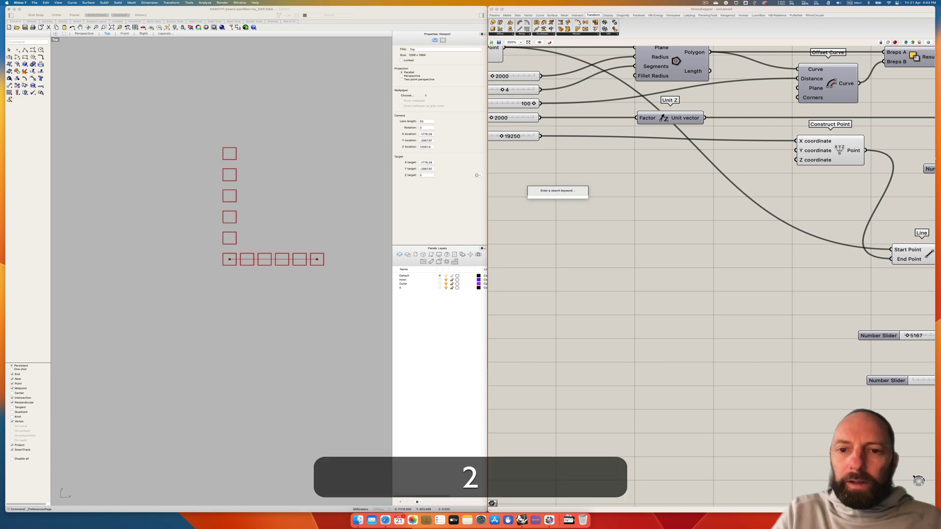
key("Return")
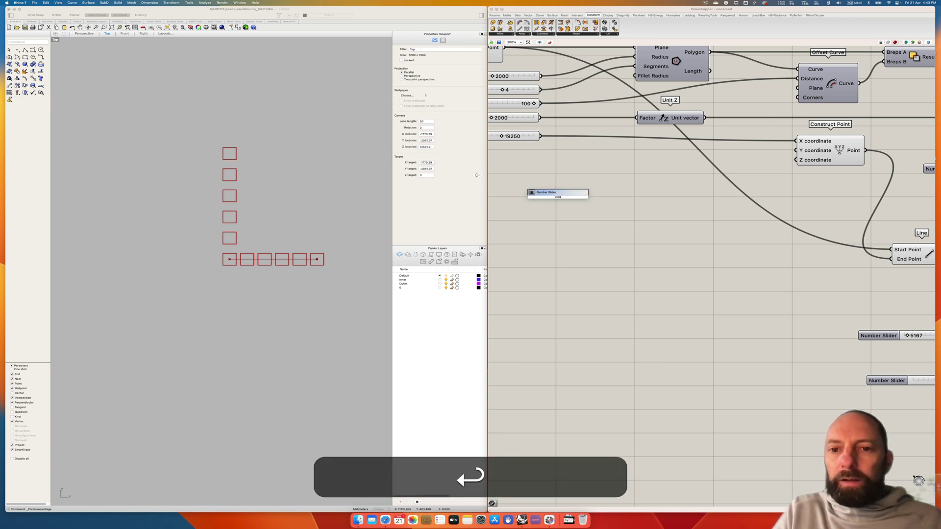
left_click_drag(615, 193, 797, 150)
left_click(265, 278)
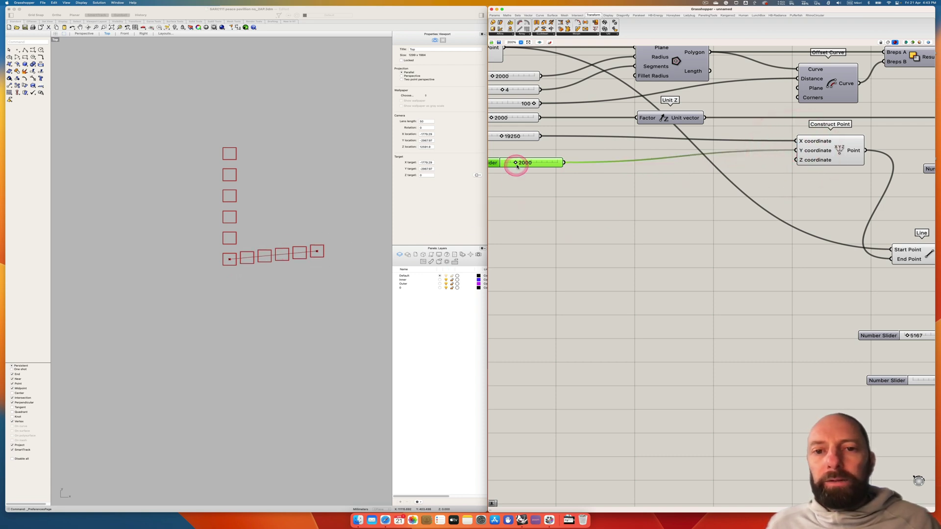
- Lower the end point's Y coordinate slider to its minimum so that the Curve Array frames line up horizontally
mouse_move(516, 164)
left_mouse_down()
mouse_move(556, 163)
mouse_move(470, 162)
mouse_move(560, 160)
mouse_move(504, 162)
left_mouse_up()
right_click_drag(637, 309, 516, 220)
right_click_drag(781, 347, 536, 353)
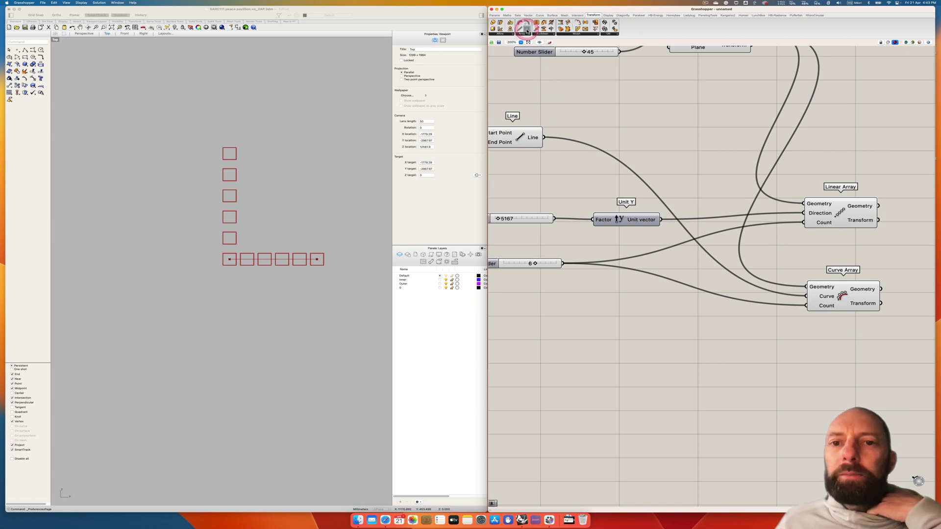
left_click(529, 36)
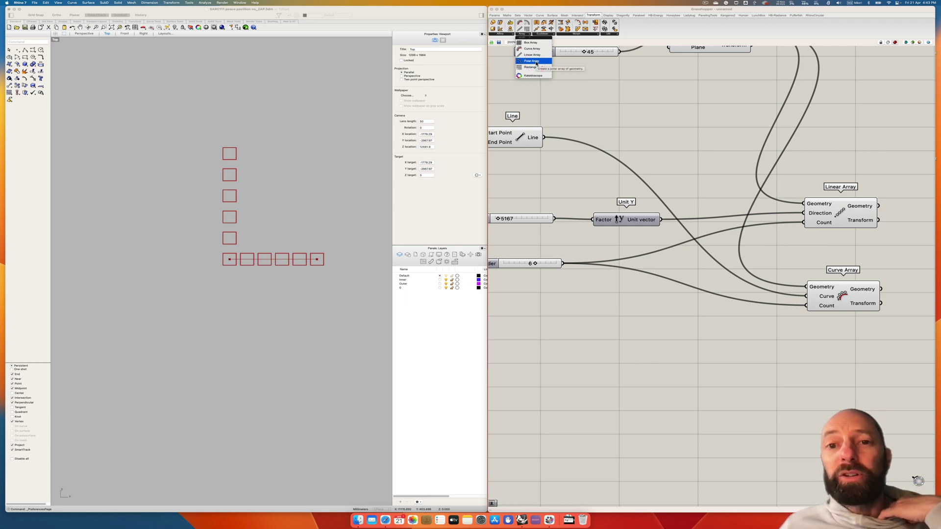
left_click(532, 68)
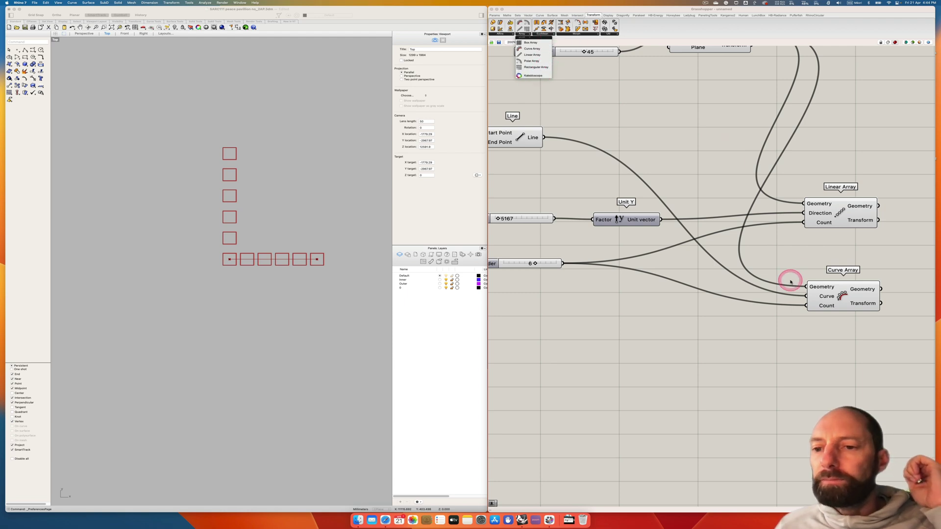
- Shift the Curve Array component slightly to the left and add a Scale component below it
left_click_drag(848, 300, 842, 300)
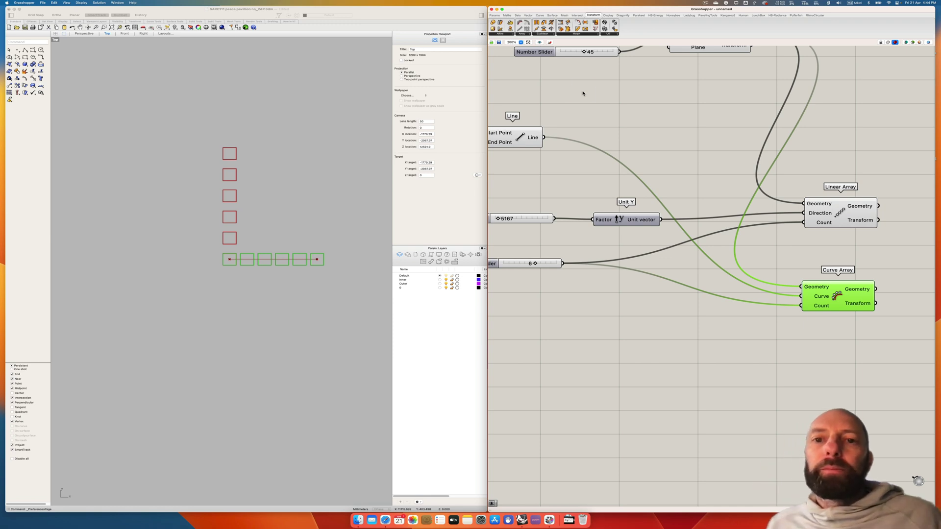
left_click(494, 24)
left_click_drag(778, 372, 832, 348)
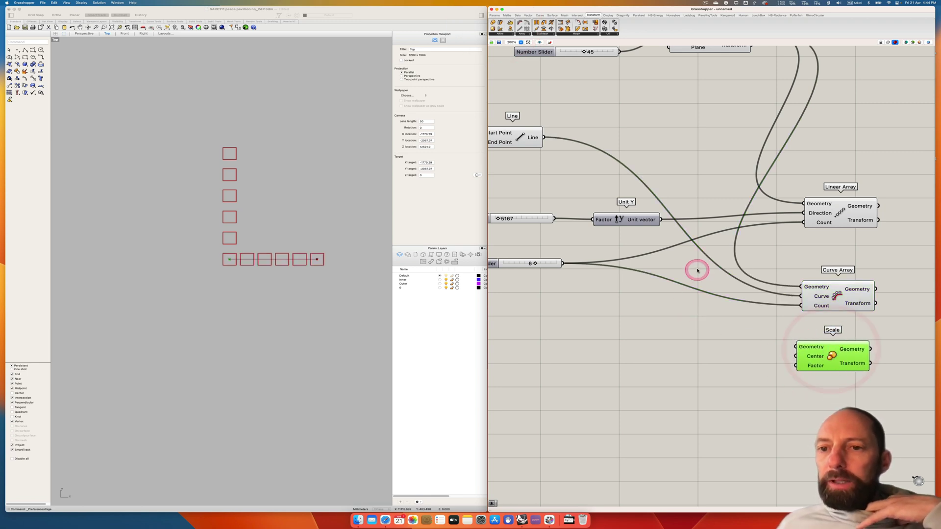
- Connect the Rotate component's Geometry output to the Geometry input of the Scale component
right_click_drag(696, 269, 677, 318)
left_click_drag(735, 78, 735, 84)
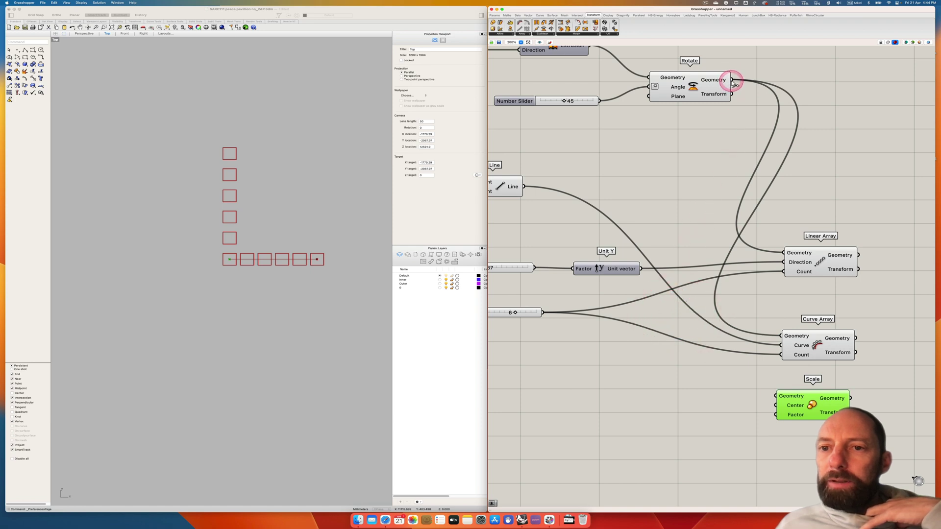
left_click_drag(742, 209, 772, 392)
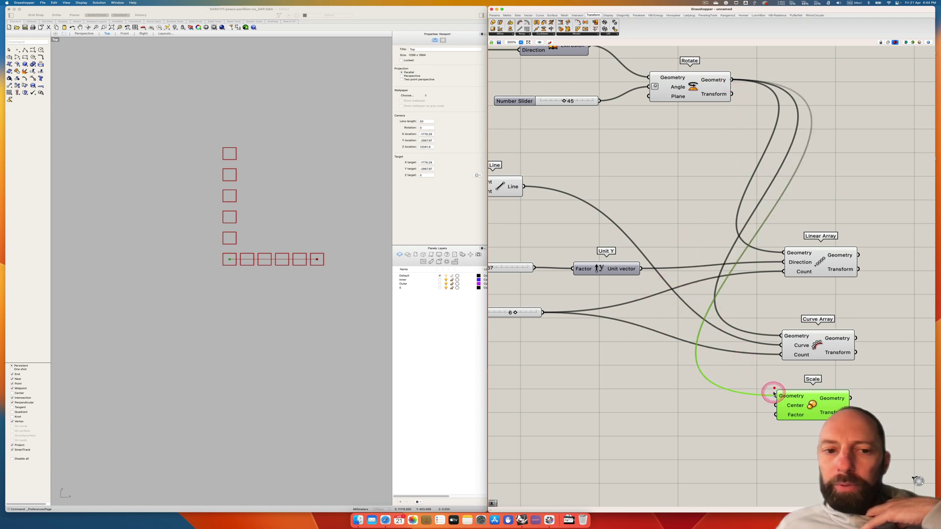
right_click_drag(710, 437, 706, 343)
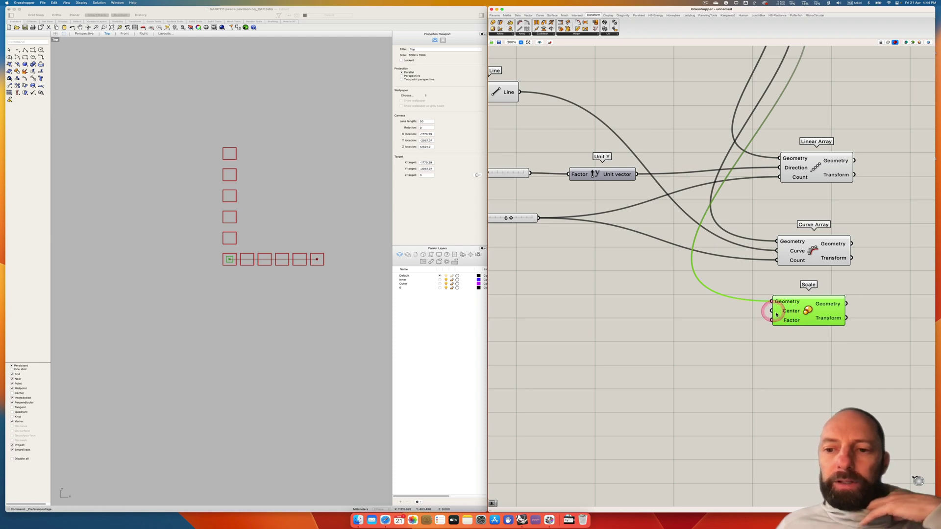
- Add a number slider with the value 5 and connect it to the Scale component's Factor input
double_click(620, 331)
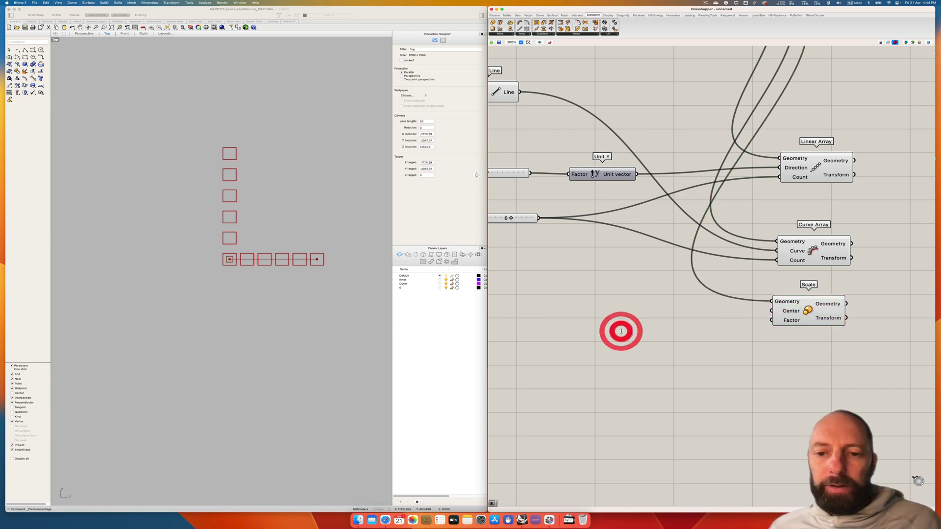
type("5")
key("Return")
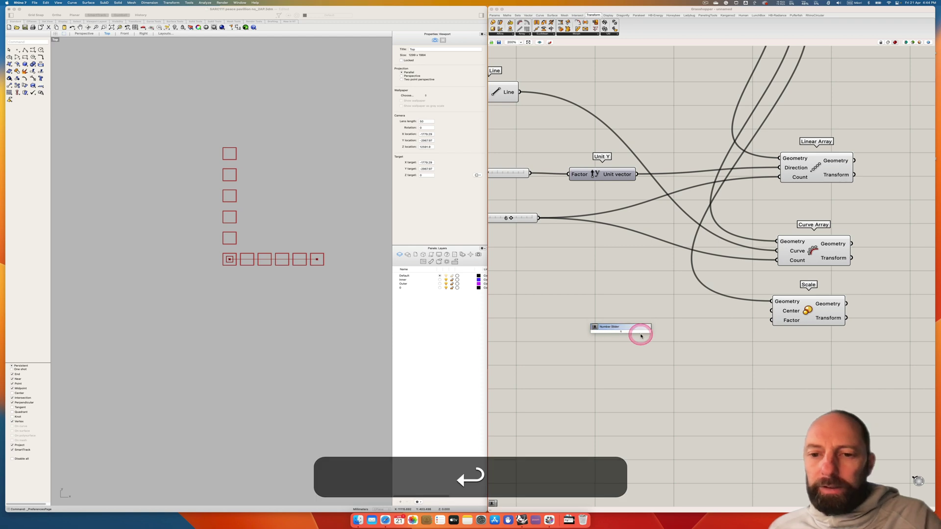
left_click_drag(749, 324, 771, 320)
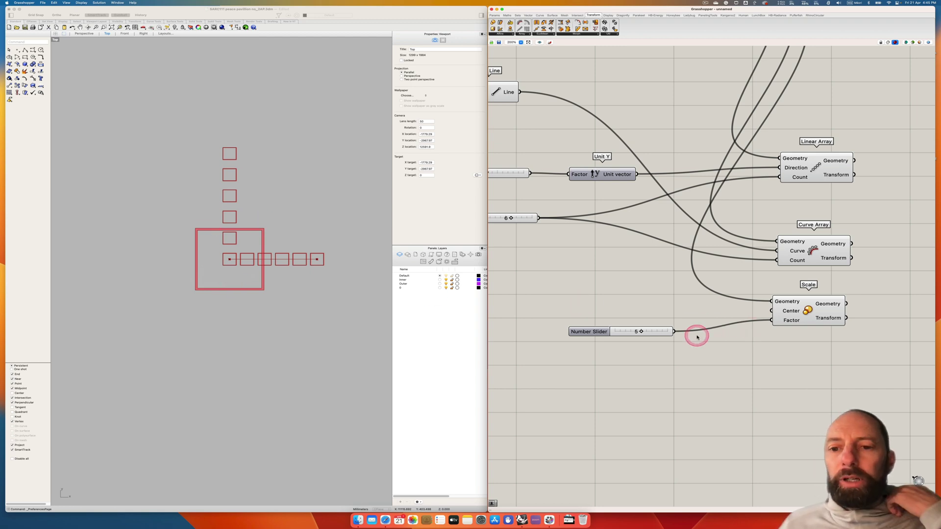
mouse_move(643, 333)
left_mouse_down()
mouse_move(629, 333)
mouse_move(671, 333)
mouse_move(615, 333)
mouse_move(644, 335)
left_mouse_up()
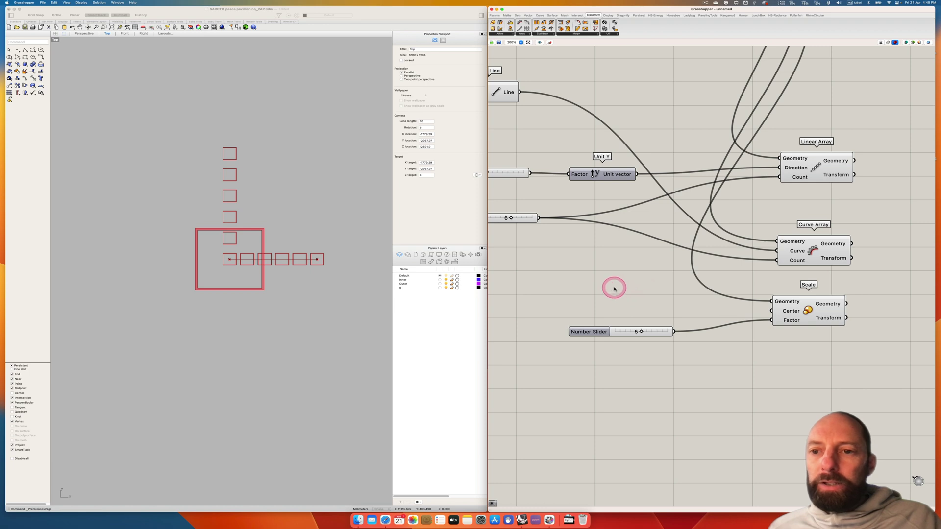
- Connect the Construct Point output to the Scale component's Center input so the frame scales about the line's end point
right_click_drag(615, 289, 730, 314)
scroll(687, 325, "left", 6)
scroll(686, 325, "up", 3)
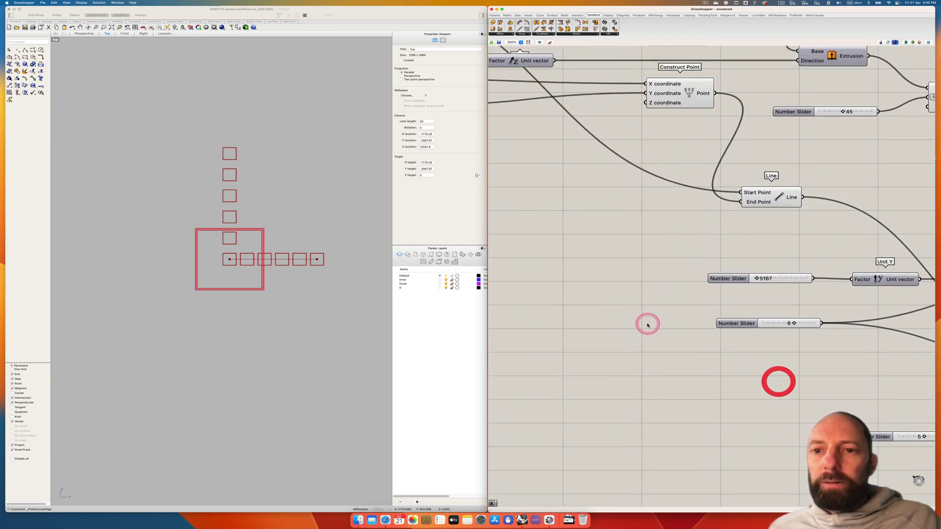
scroll(639, 315, "right", 8)
scroll(639, 315, "down", 2)
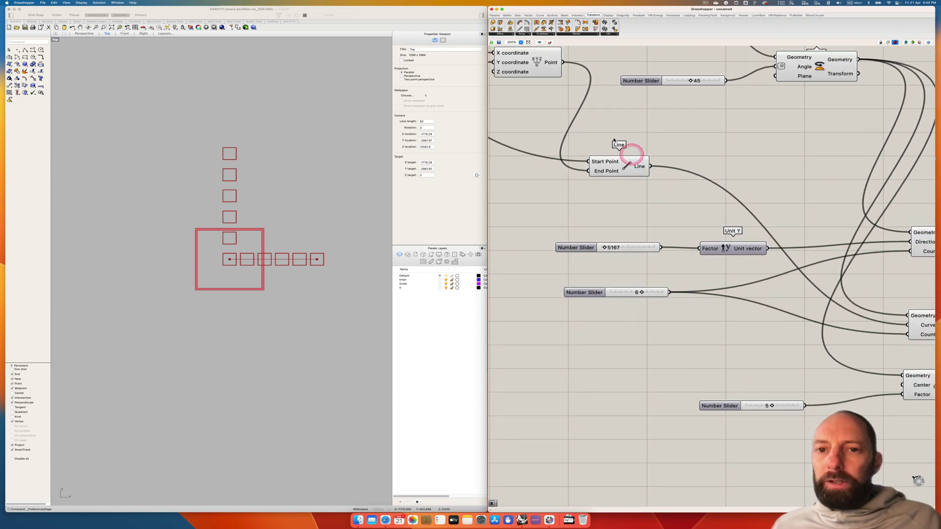
left_click(568, 73)
left_click_drag(630, 157, 901, 385)
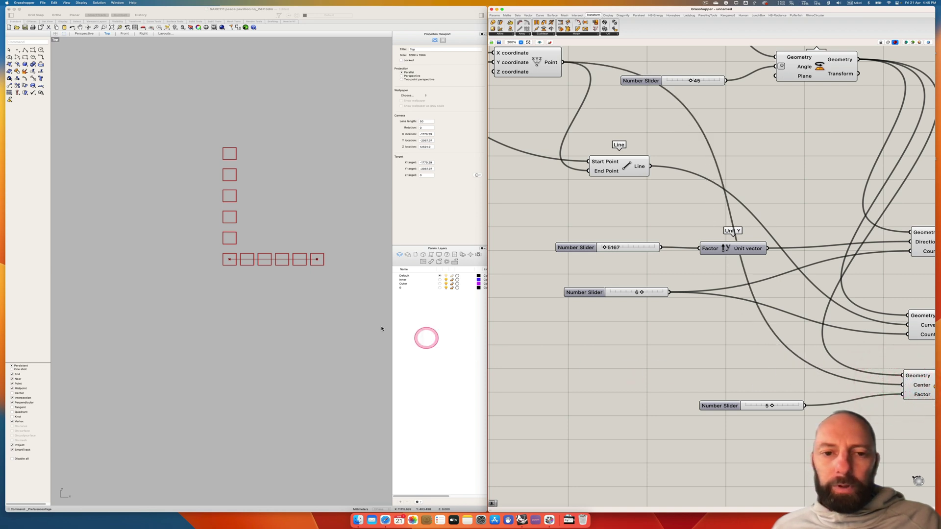
scroll(258, 283, "up", 3)
scroll(258, 284, "down", 2)
scroll(259, 285, "down", 5)
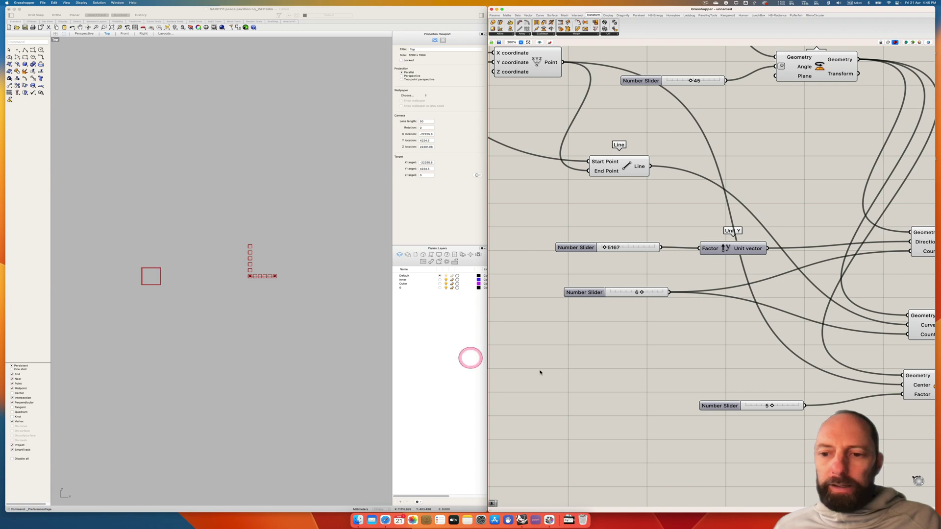
- Set the scale factor slider to 3 and disconnect the constructed point from the Scale component's Center input
mouse_move(771, 407)
left_mouse_down()
mouse_move(759, 407)
mouse_move(785, 407)
mouse_move(761, 406)
left_mouse_up()
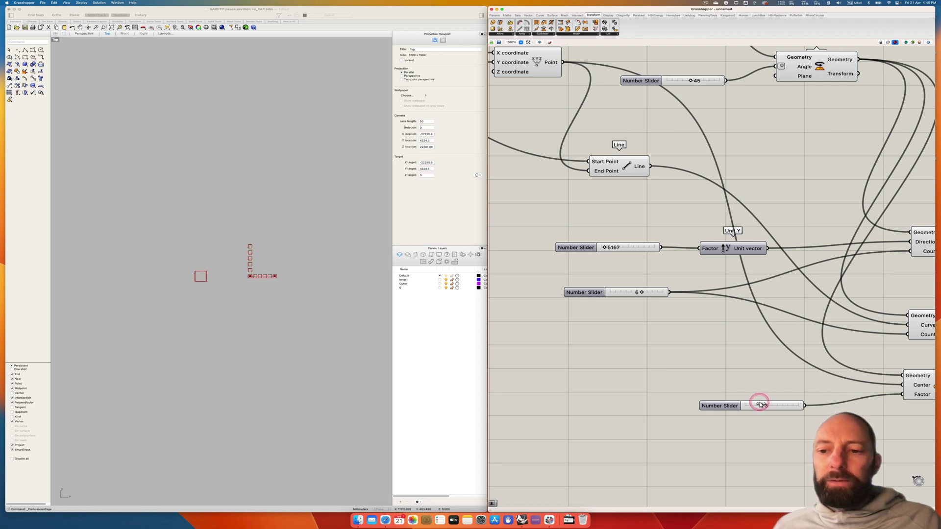
right_click_drag(790, 374, 670, 344)
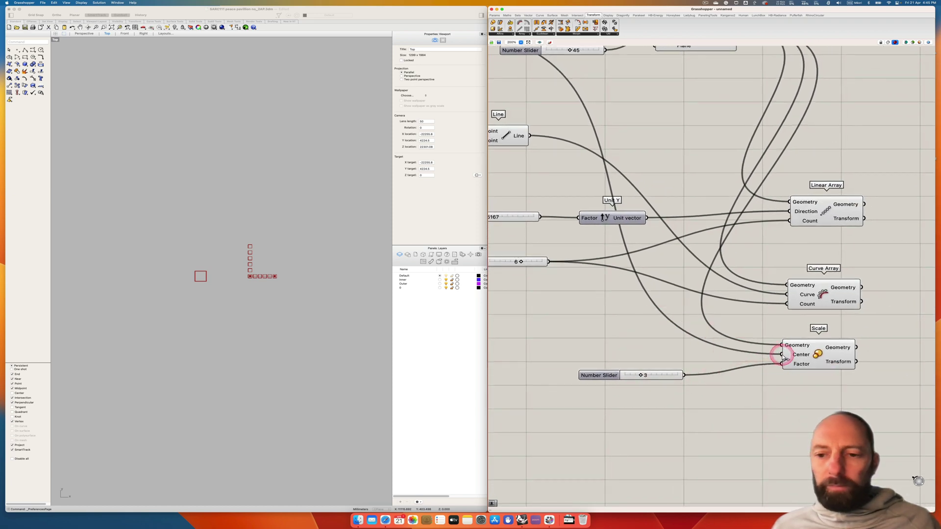
key("super")
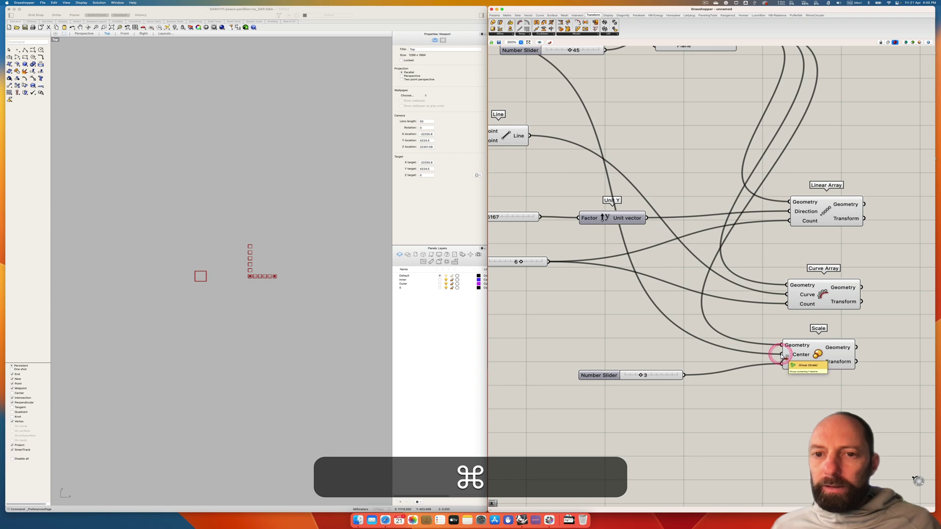
left_click_drag(783, 357, 550, 88, "super")
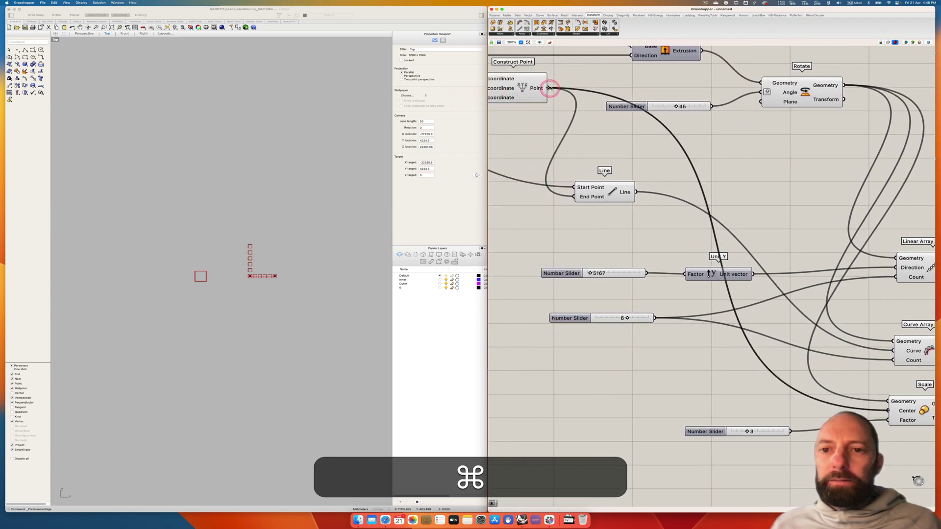
left_click(748, 409)
scroll(734, 399, "right", 5)
scroll(733, 400, "down", 2)
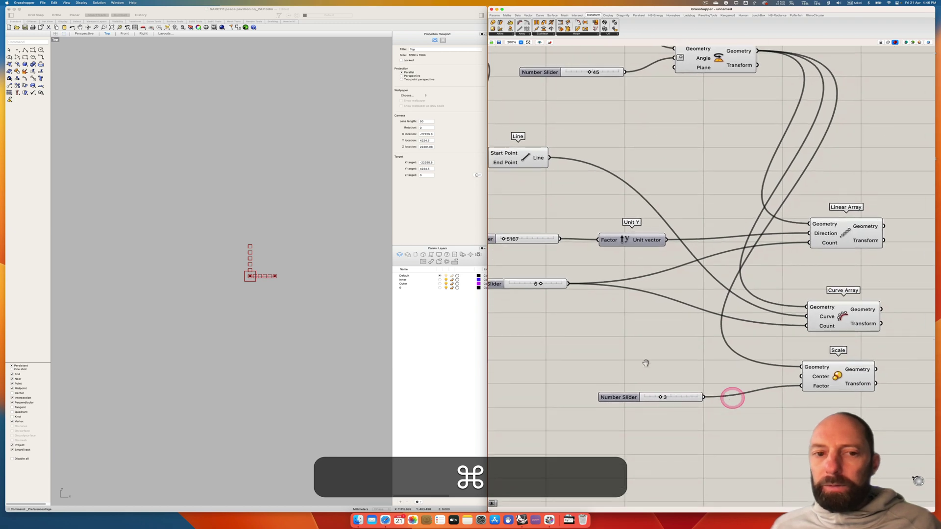
left_click(111, 27)
left_click(112, 27)
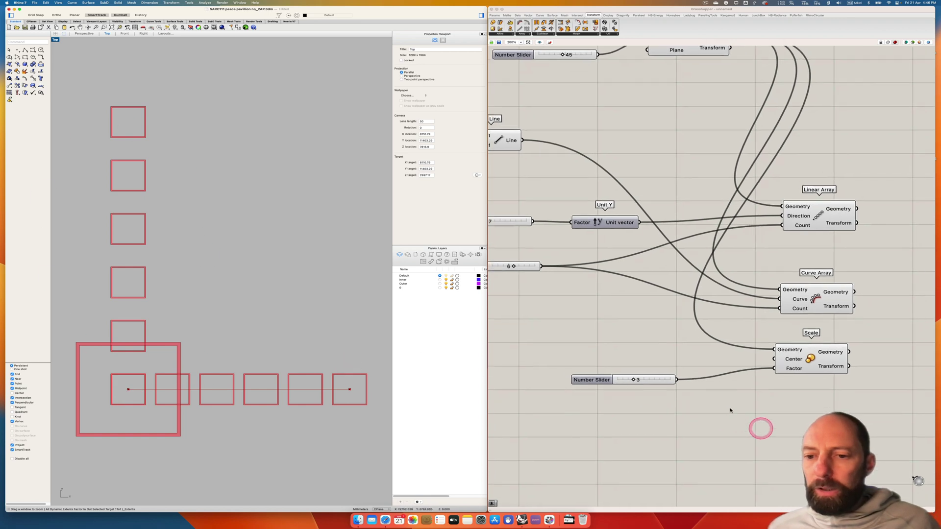
- Nudge the Scale component slightly to the right so that it sits directly below the Curve Array
scroll(698, 370, "down", 3)
scroll(698, 370, "right", 4)
left_click(698, 370)
left_click_drag(784, 314, 789, 316)
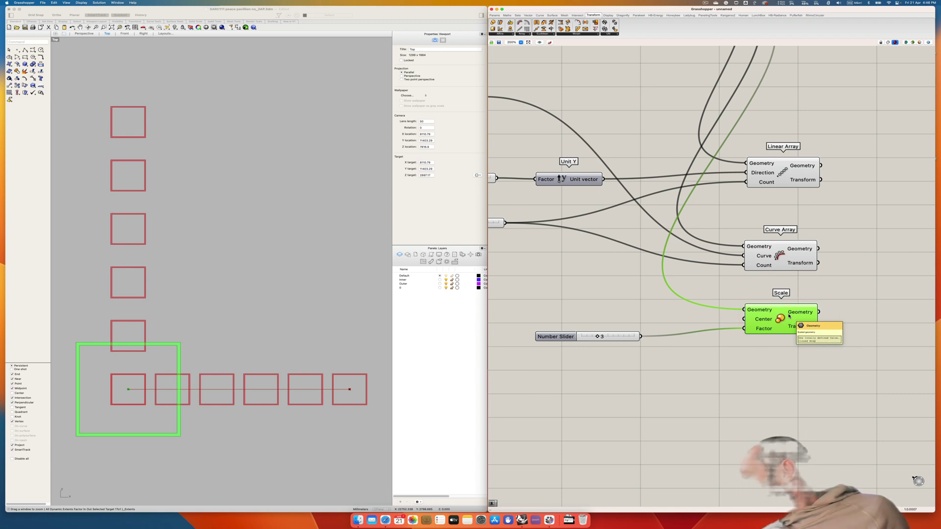
left_click(730, 195)
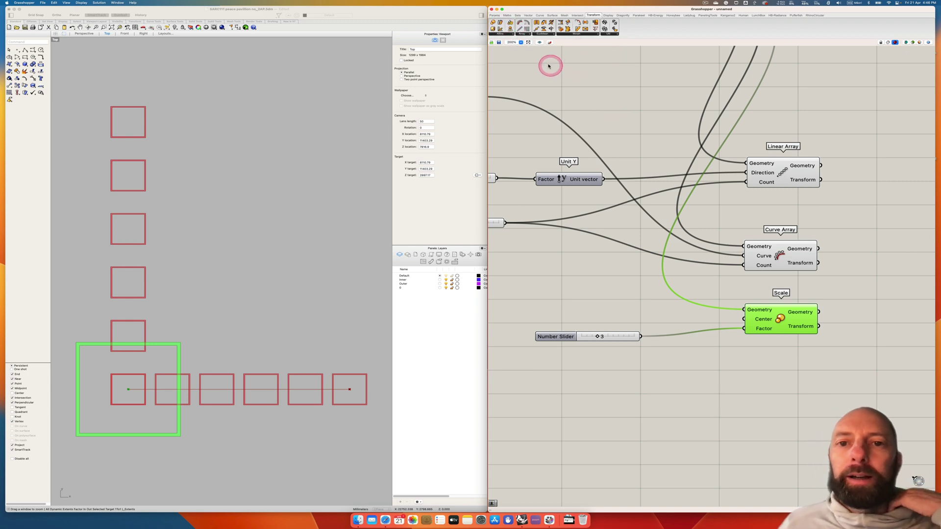
left_click(513, 36)
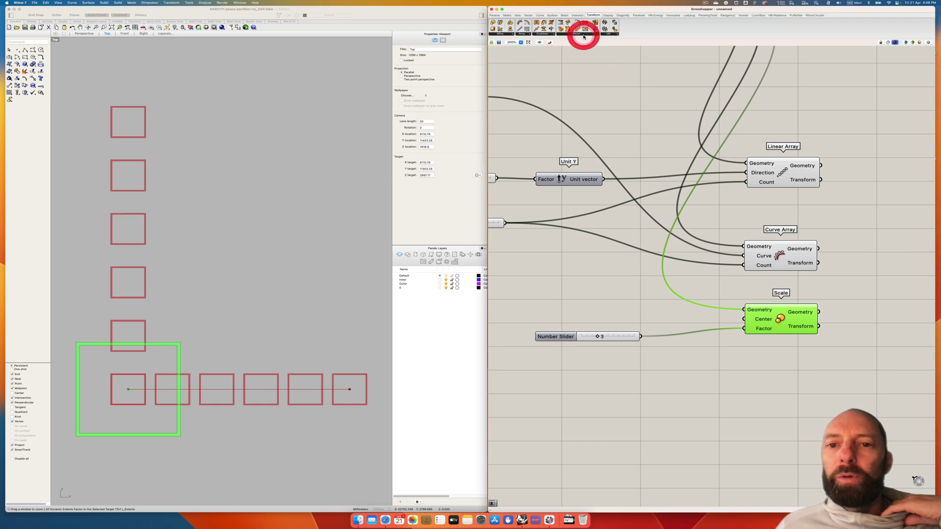
left_click(585, 34)
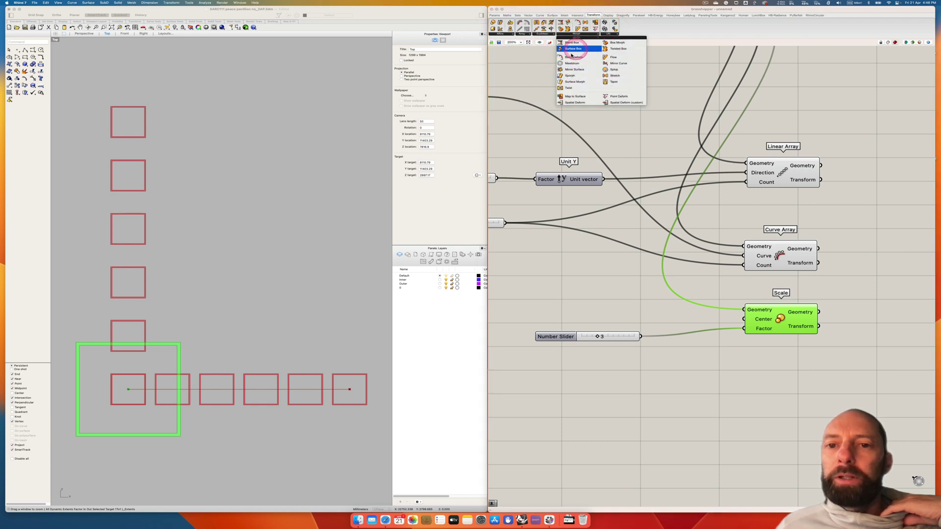
left_click(610, 97)
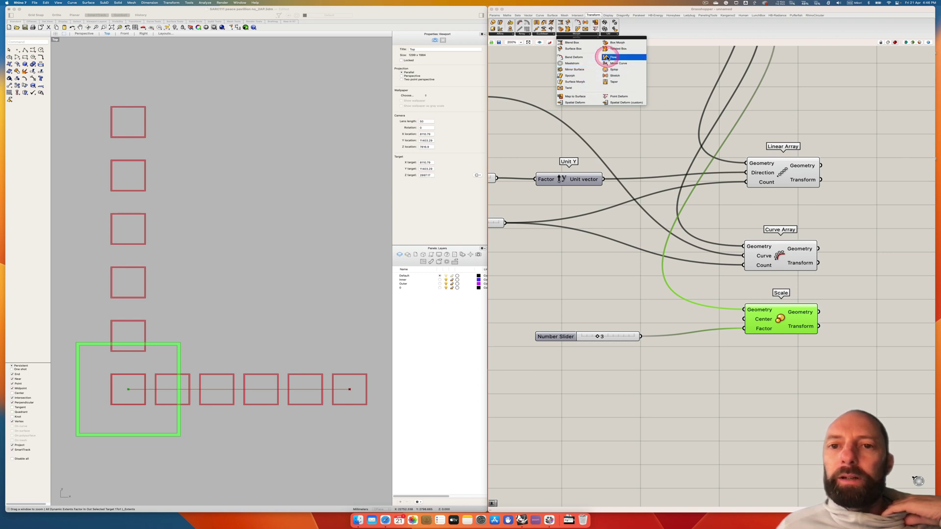
left_click(545, 33)
left_click(549, 34)
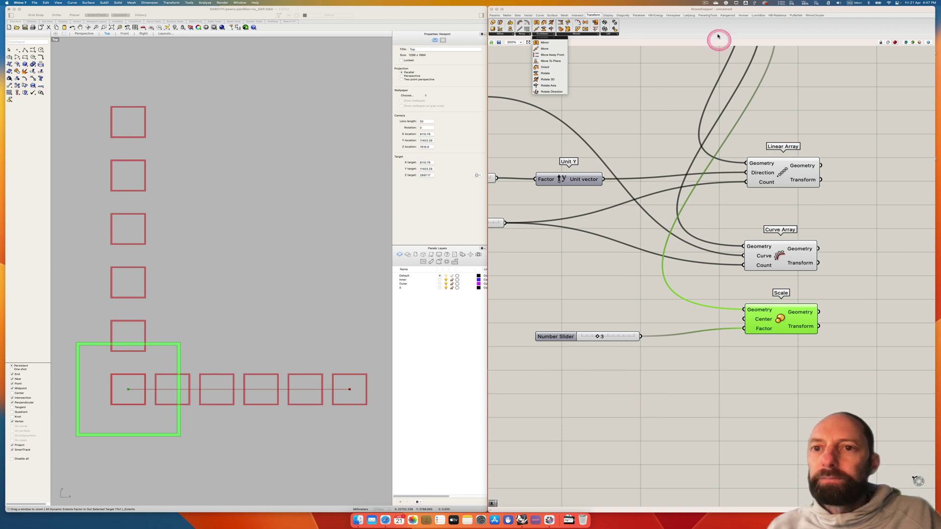
left_click(706, 4)
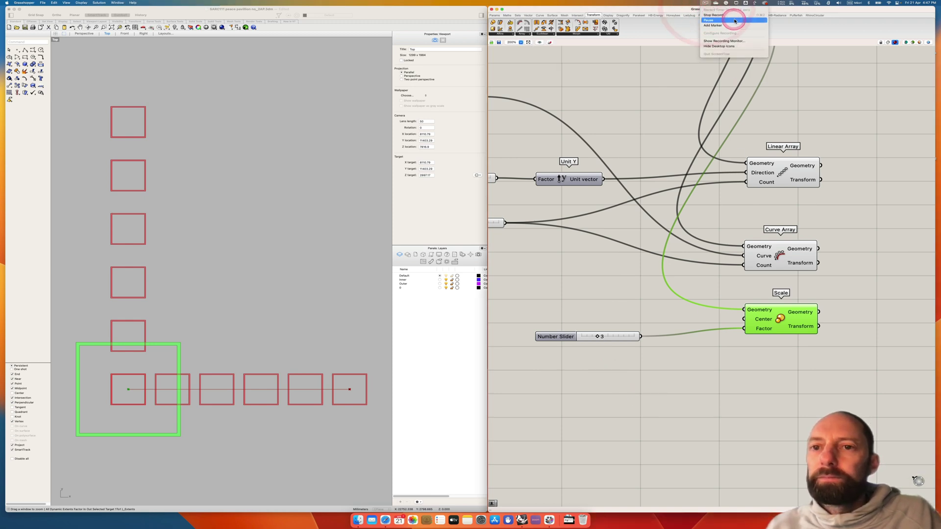